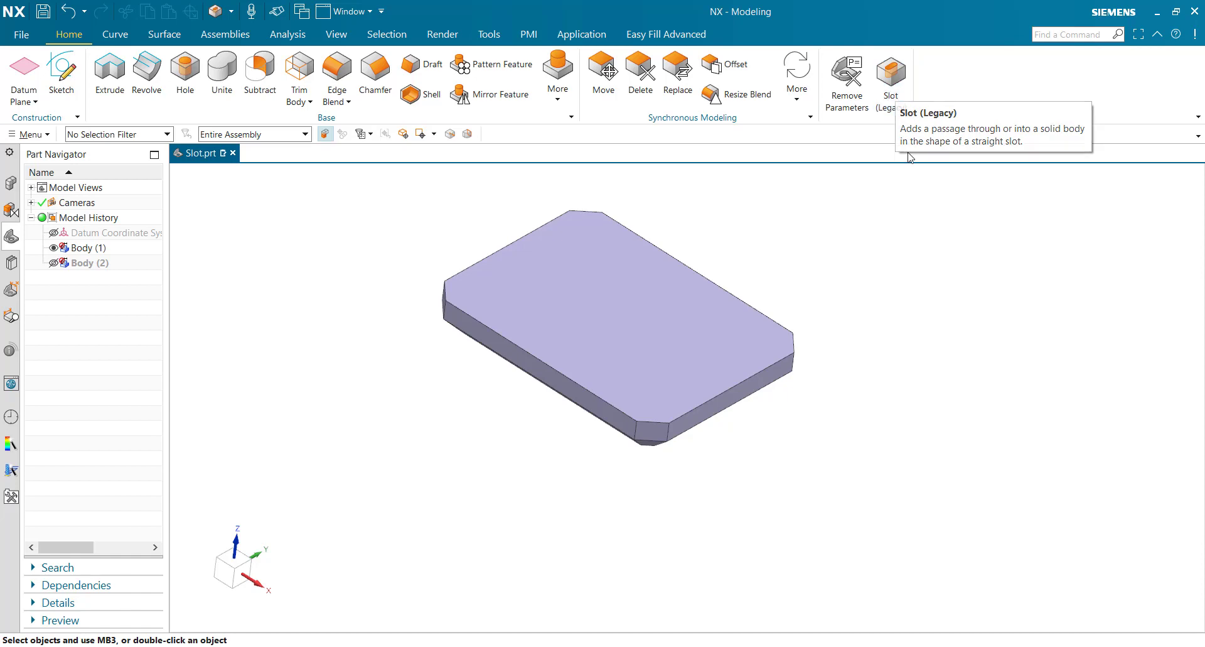
- Start a legacy slot with the Rectangular type confirmed
{"action": "left_click", "coordinate": [895, 92]}
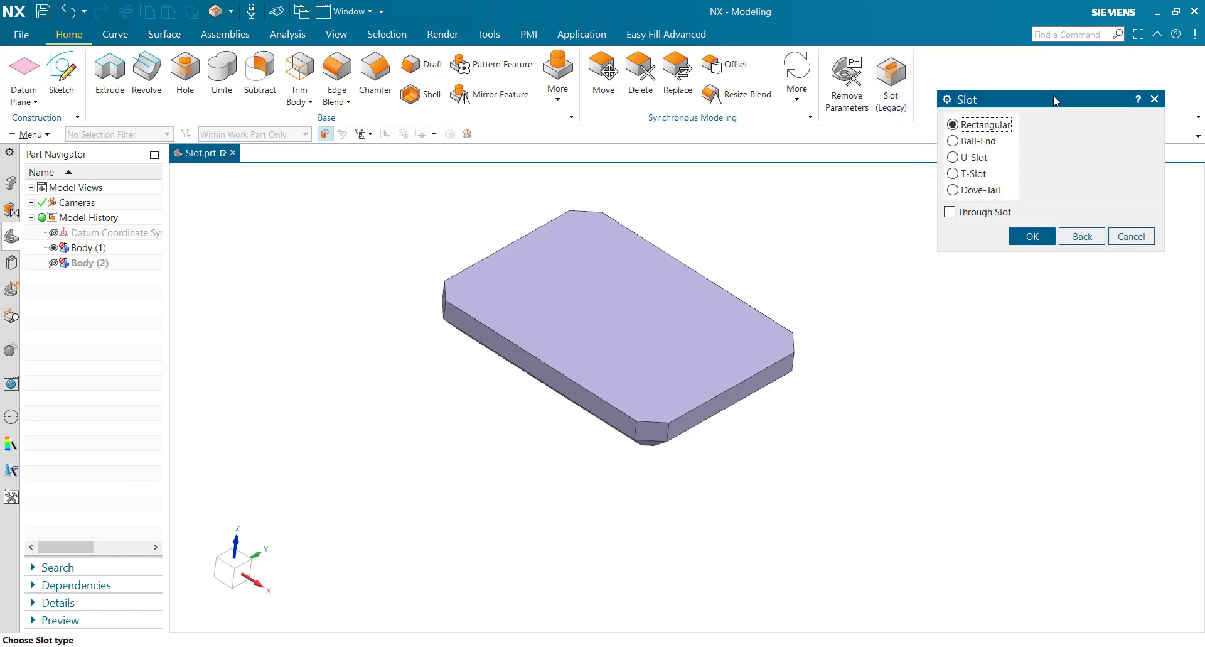
{"action": "left_click_drag", "start_coordinate": [1039, 107], "coordinate": [1038, 121]}
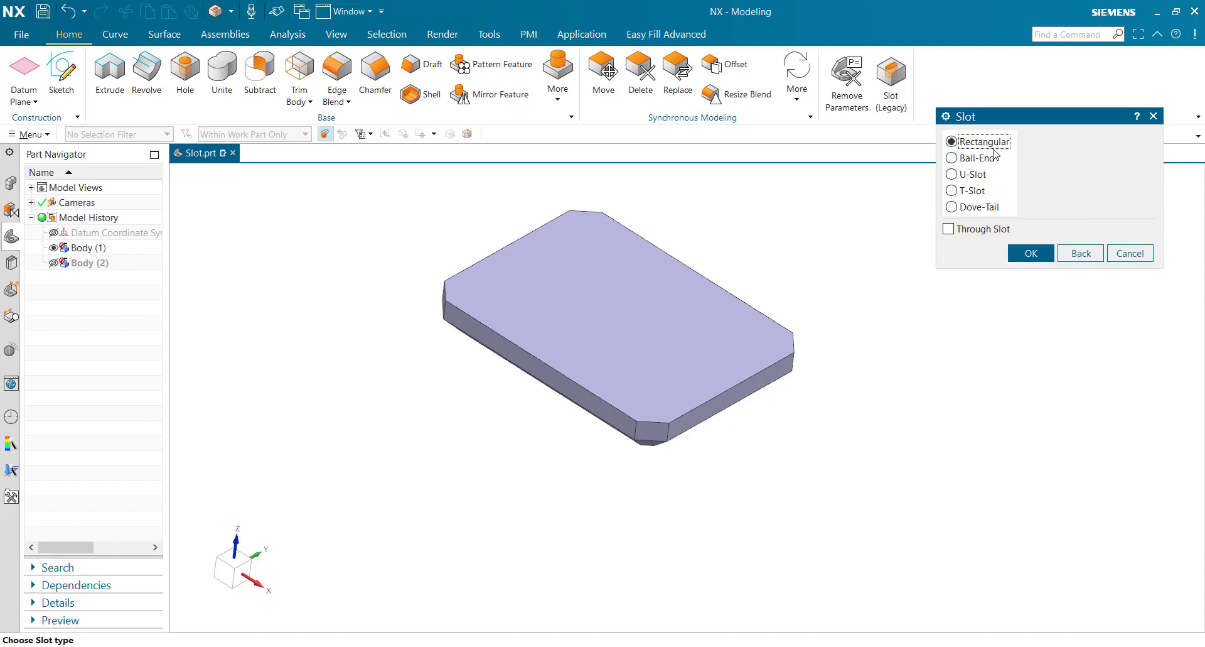
{"action": "left_click", "coordinate": [1030, 254]}
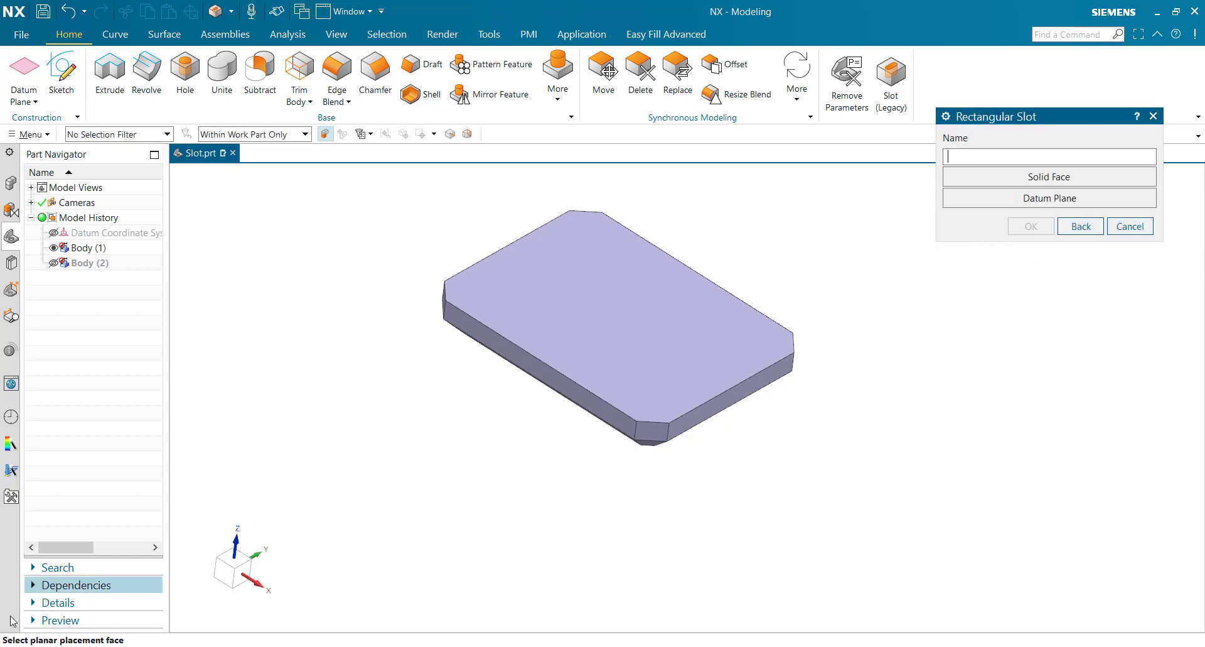
- Place the slot on the top face with a side face as horizontal reference
{"action": "left_click", "coordinate": [616, 327]}
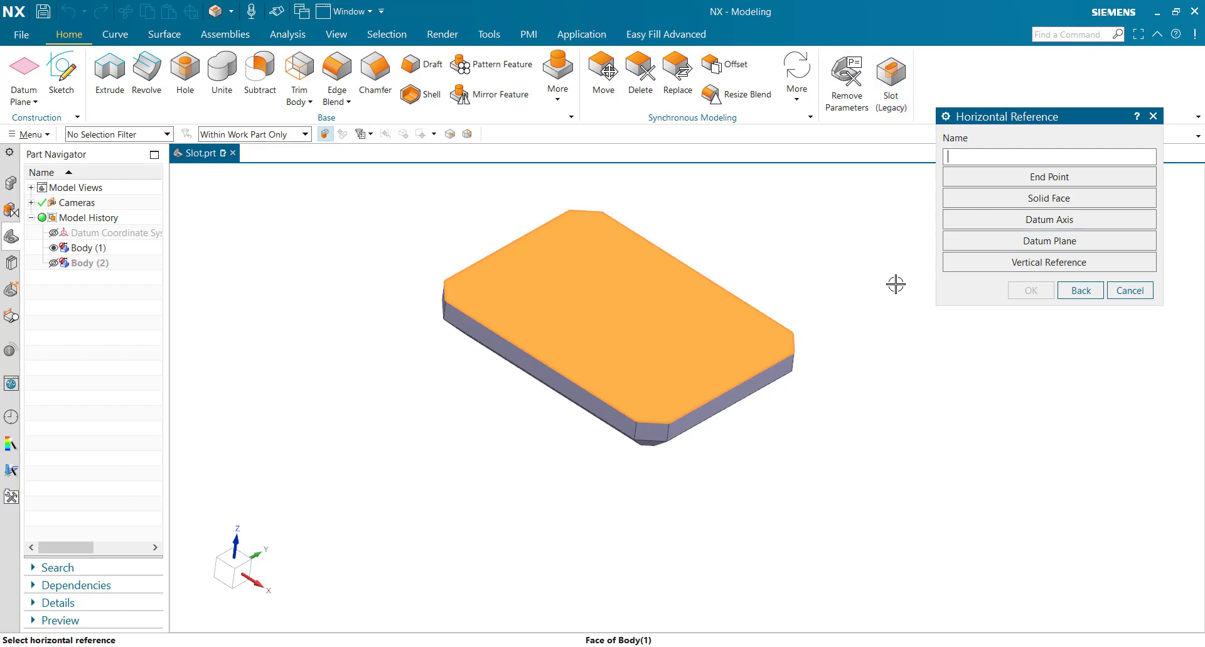
{"action": "mouse_move", "coordinate": [895, 283]}
{"action": "middle_mouse_down"}
{"action": "mouse_move", "coordinate": [895, 273]}
{"action": "mouse_move", "coordinate": [895, 282]}
{"action": "middle_mouse_up"}
{"action": "scroll", "coordinate": [899, 281], "scroll_direction": "up", "scroll_amount": 1}
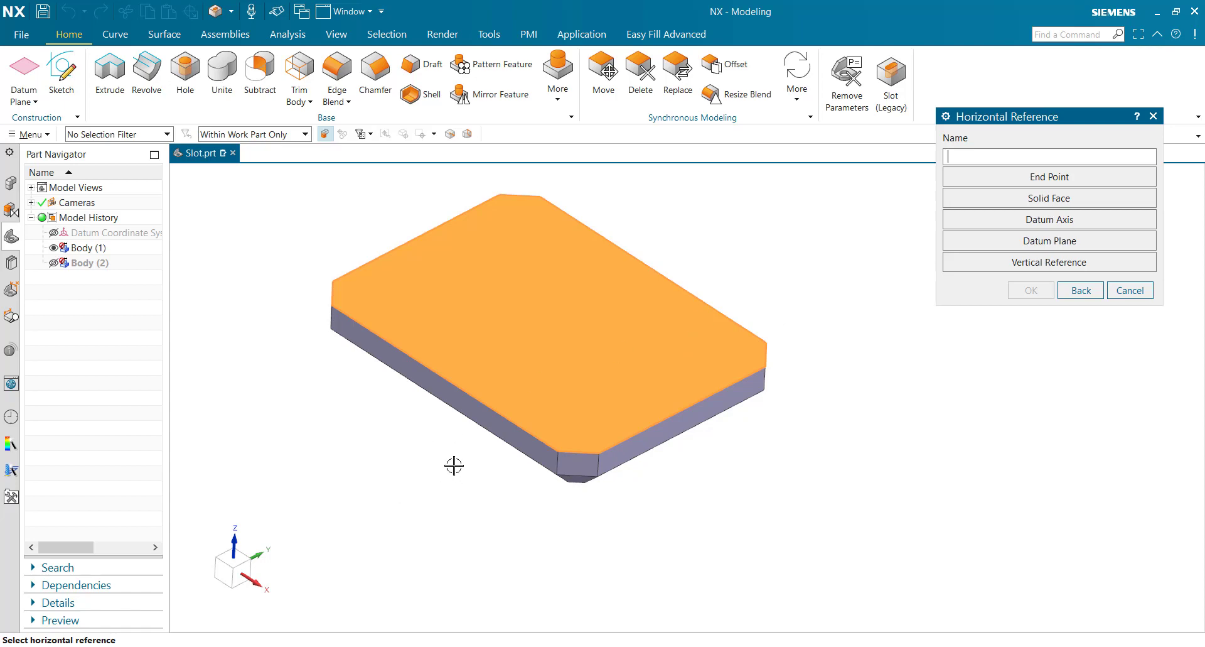
{"action": "left_click", "coordinate": [458, 400]}
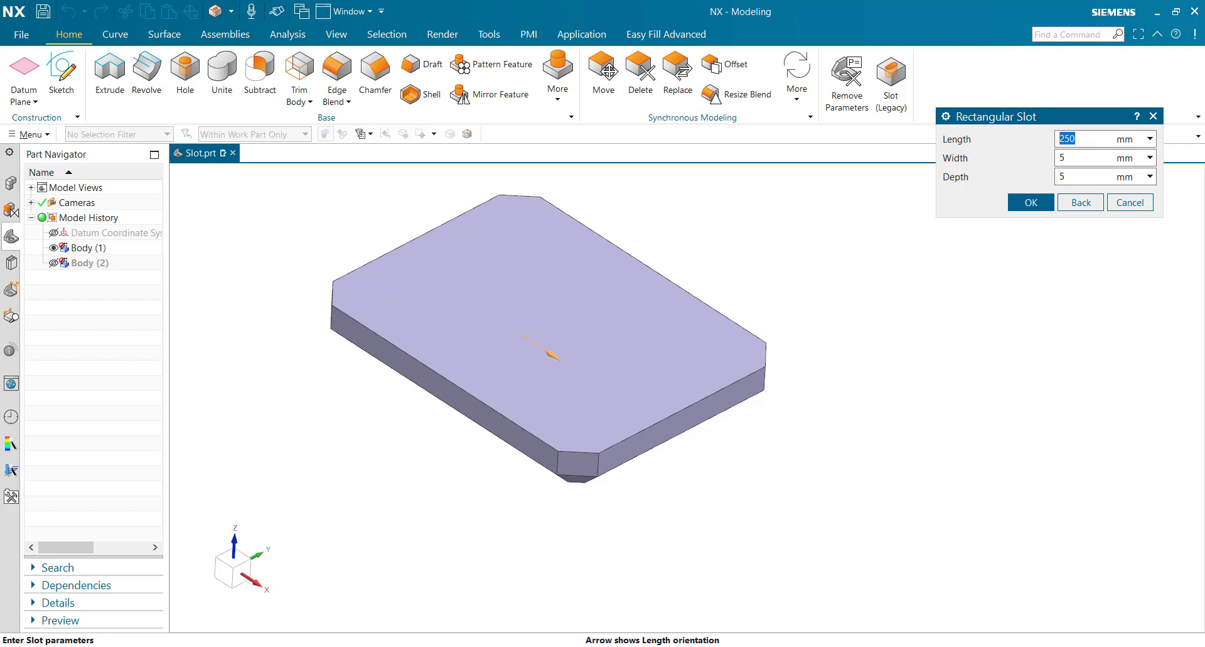
- Create the rectangular slot at Length 250 and Width 8
{"action": "key", "text": "Tab"}
{"action": "left_click", "coordinate": [1032, 204]}
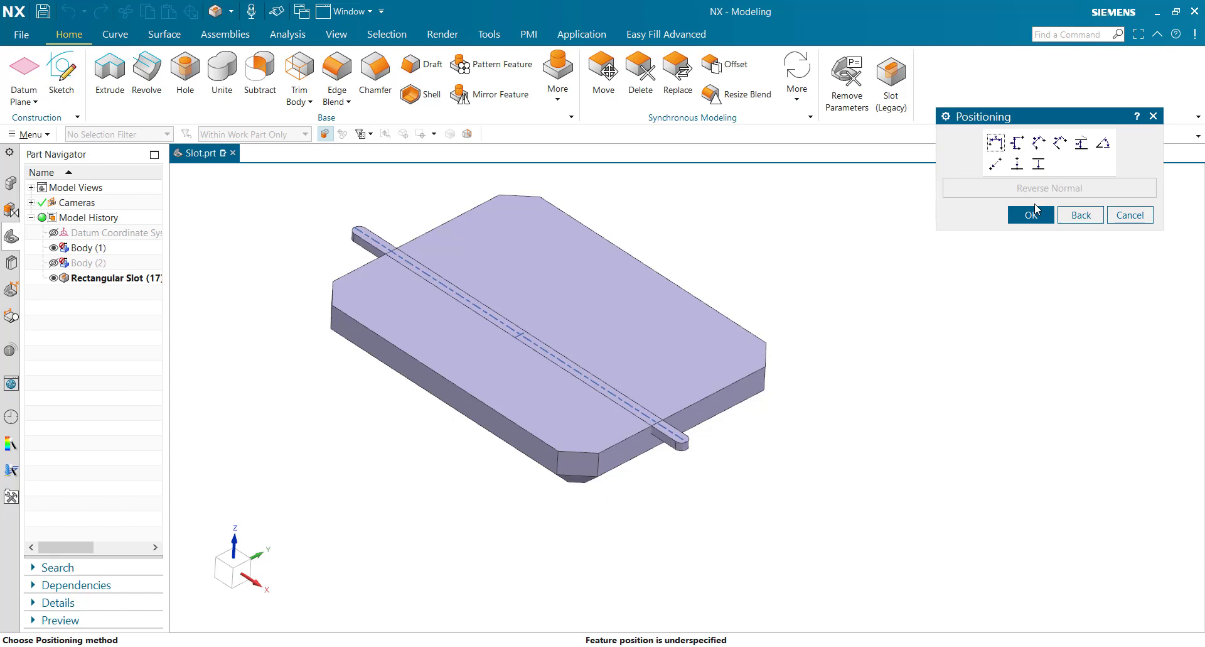
- Position the slot centreline 100 mm from the front-right edge and 20 mm from the front-left edge
{"action": "left_click", "coordinate": [996, 143]}
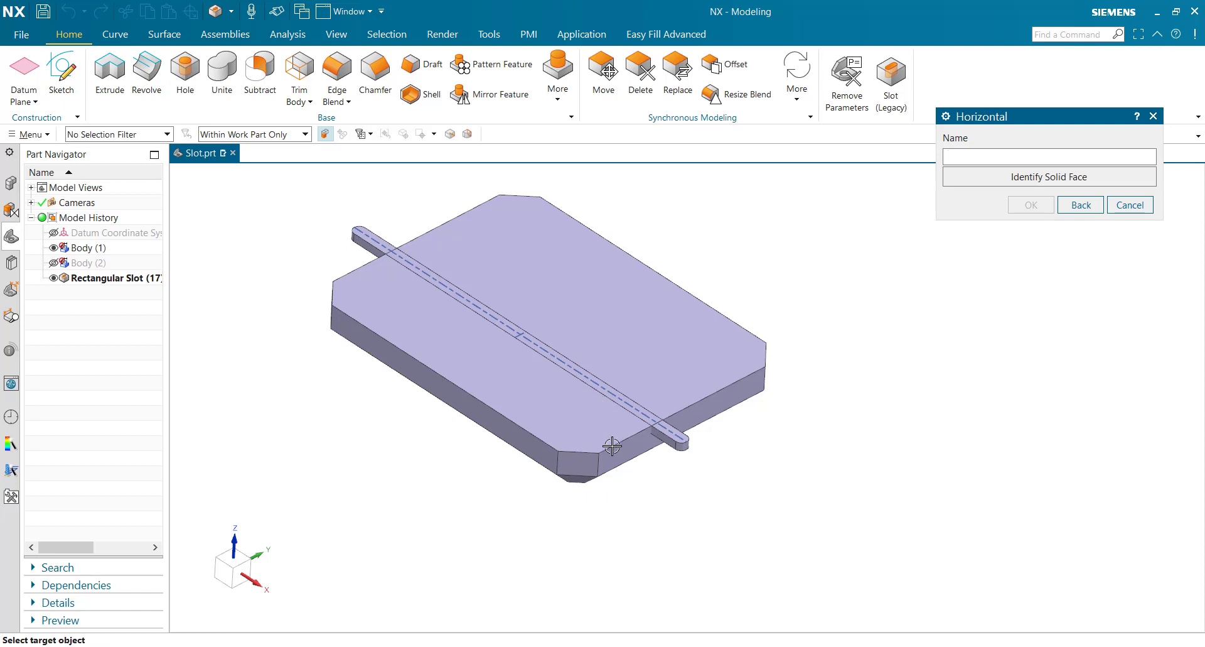
{"action": "left_click", "coordinate": [625, 393]}
{"action": "scroll", "coordinate": [546, 353], "scroll_direction": "up", "scroll_amount": 2}
{"action": "scroll", "coordinate": [503, 312], "scroll_direction": "up", "scroll_amount": 3}
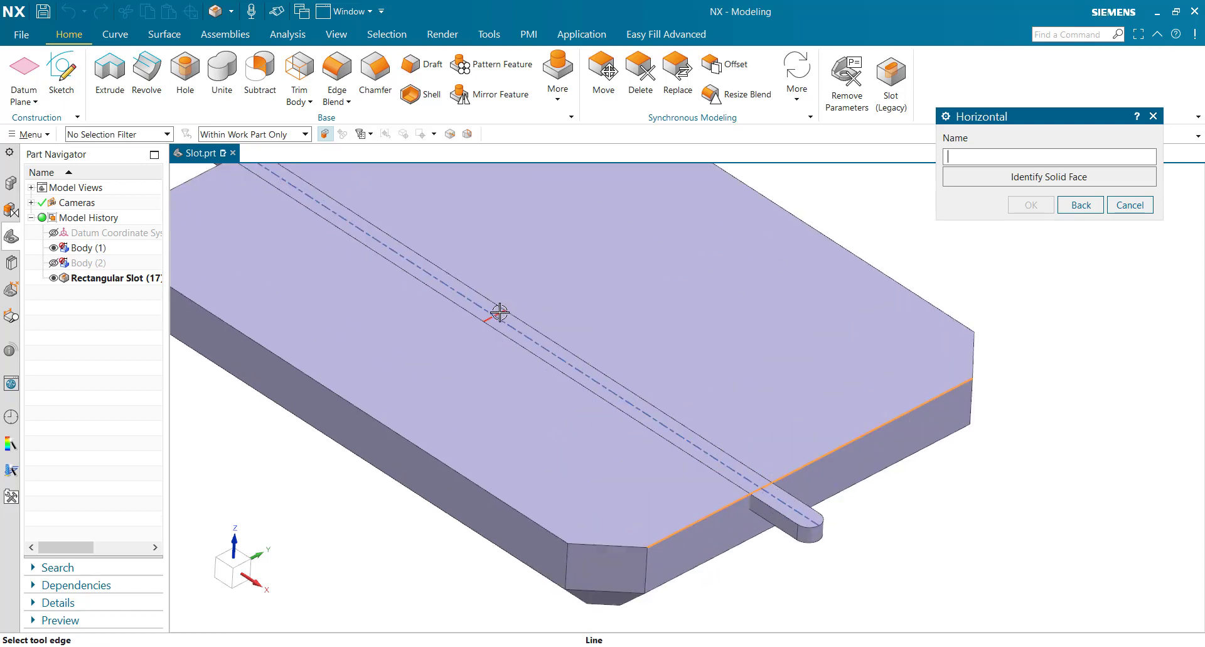
{"action": "left_click", "coordinate": [502, 314]}
{"action": "scroll", "coordinate": [701, 205], "scroll_direction": "down", "scroll_amount": 1}
{"action": "type", "text": "100"}
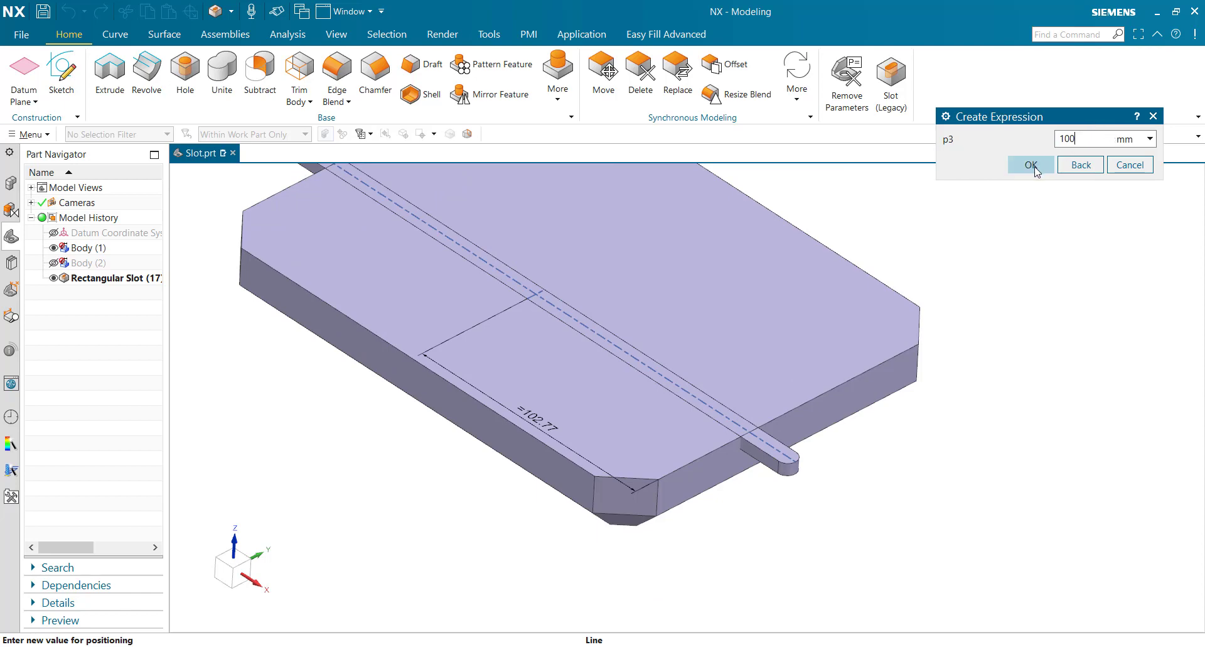
{"action": "left_click", "coordinate": [1031, 165]}
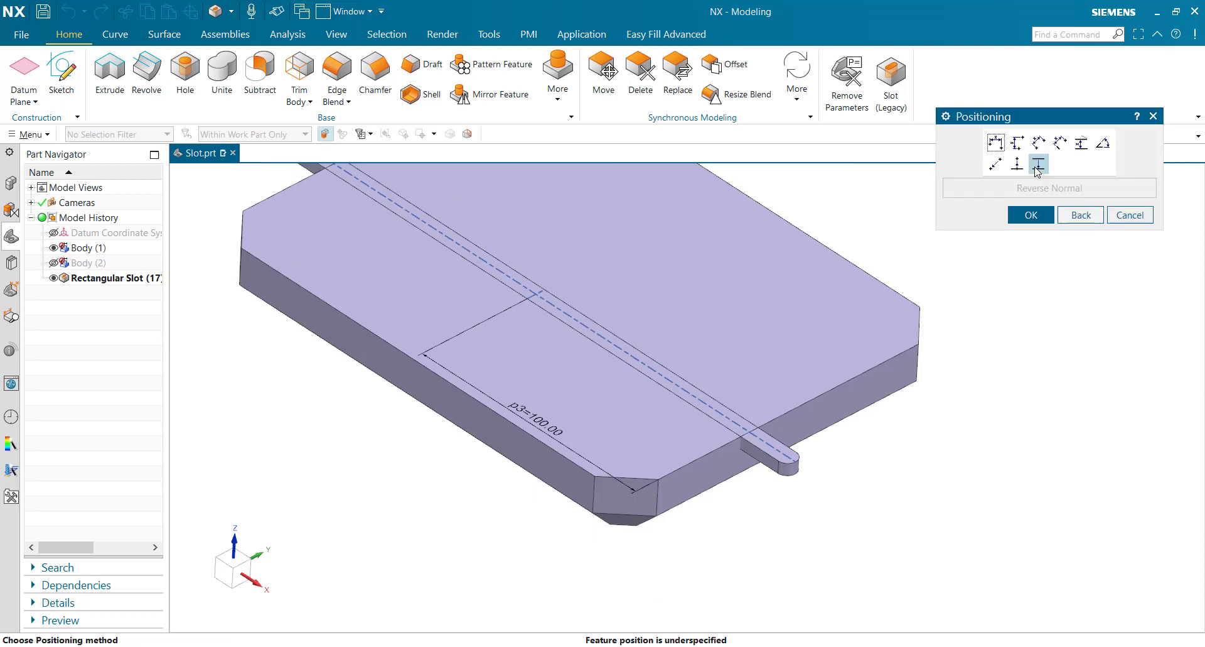
{"action": "left_click", "coordinate": [1017, 144]}
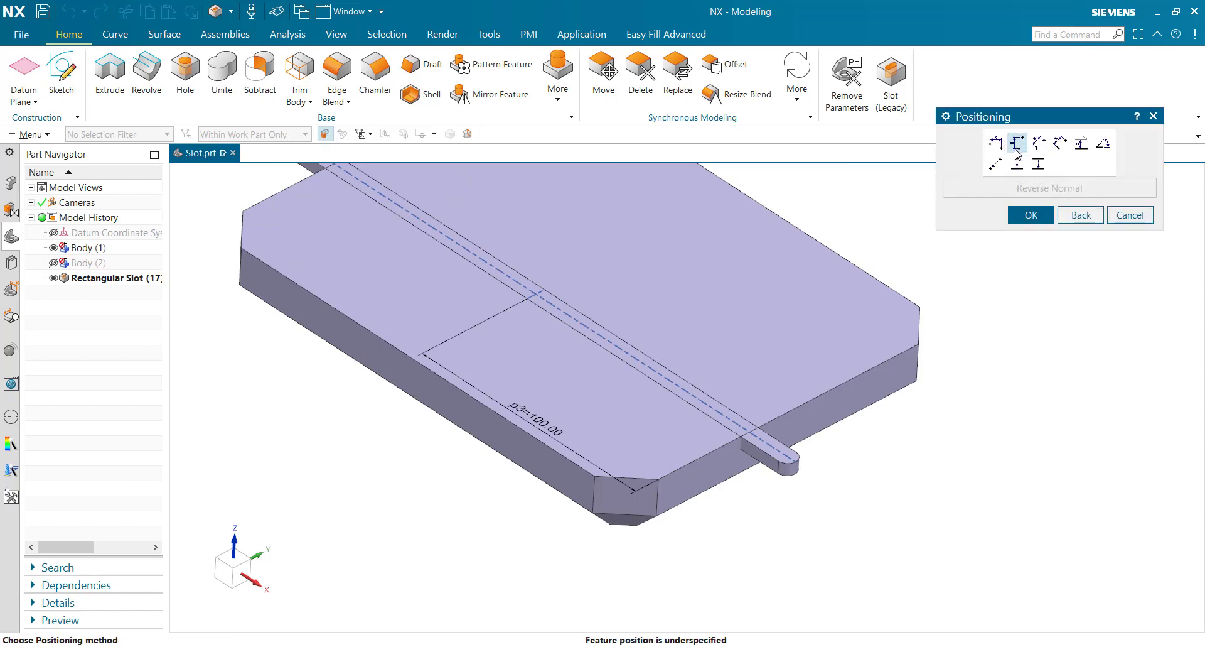
{"action": "left_click", "coordinate": [417, 360]}
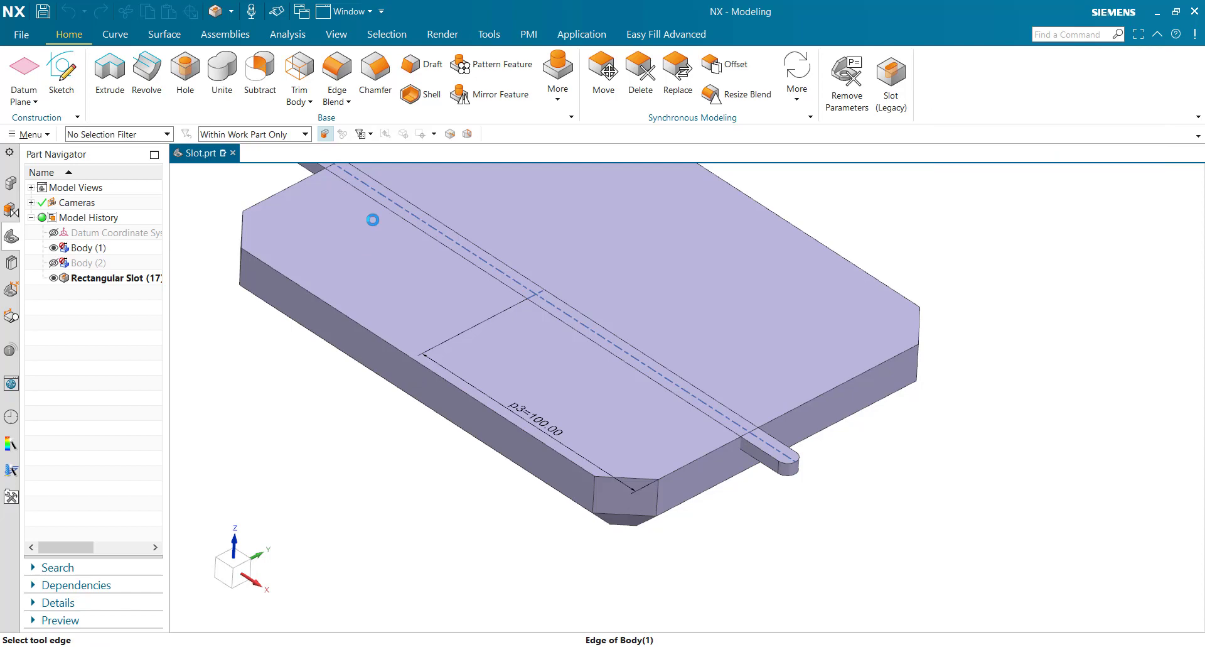
{"action": "left_click", "coordinate": [476, 256]}
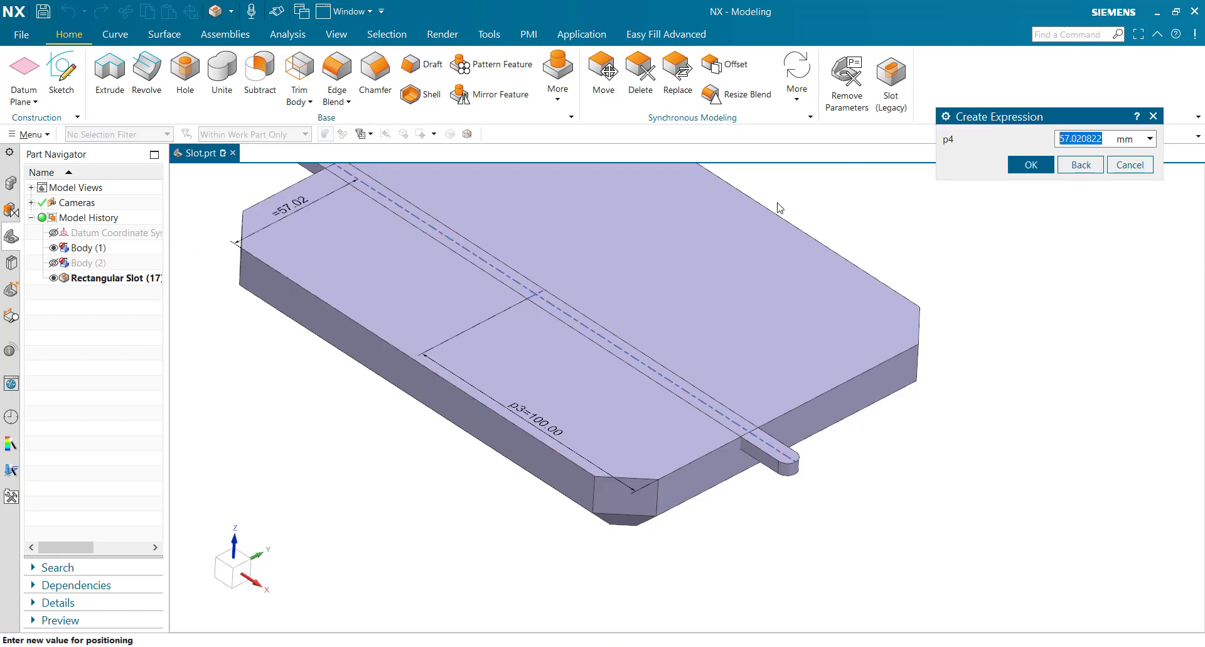
{"action": "scroll", "coordinate": [663, 383], "scroll_direction": "up", "scroll_amount": 2}
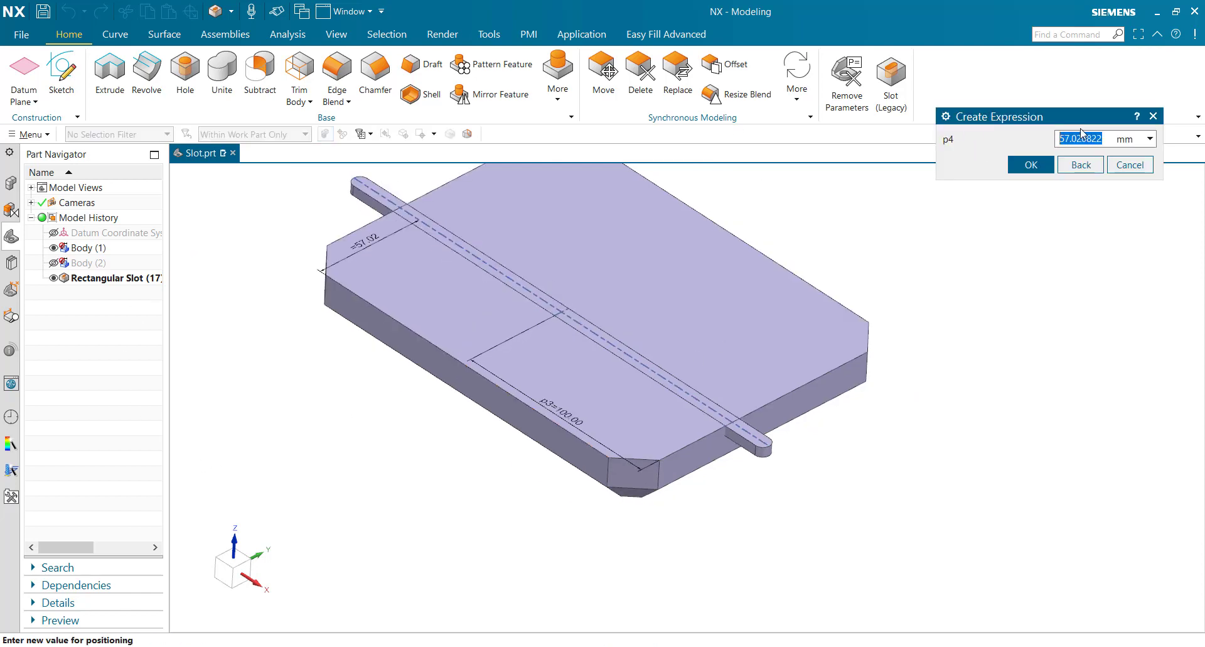
{"action": "left_click", "coordinate": [1049, 165]}
- Finish the rectangular slot, inspect it, and cancel the repeated rectangular slot
{"action": "left_click", "coordinate": [1030, 217]}
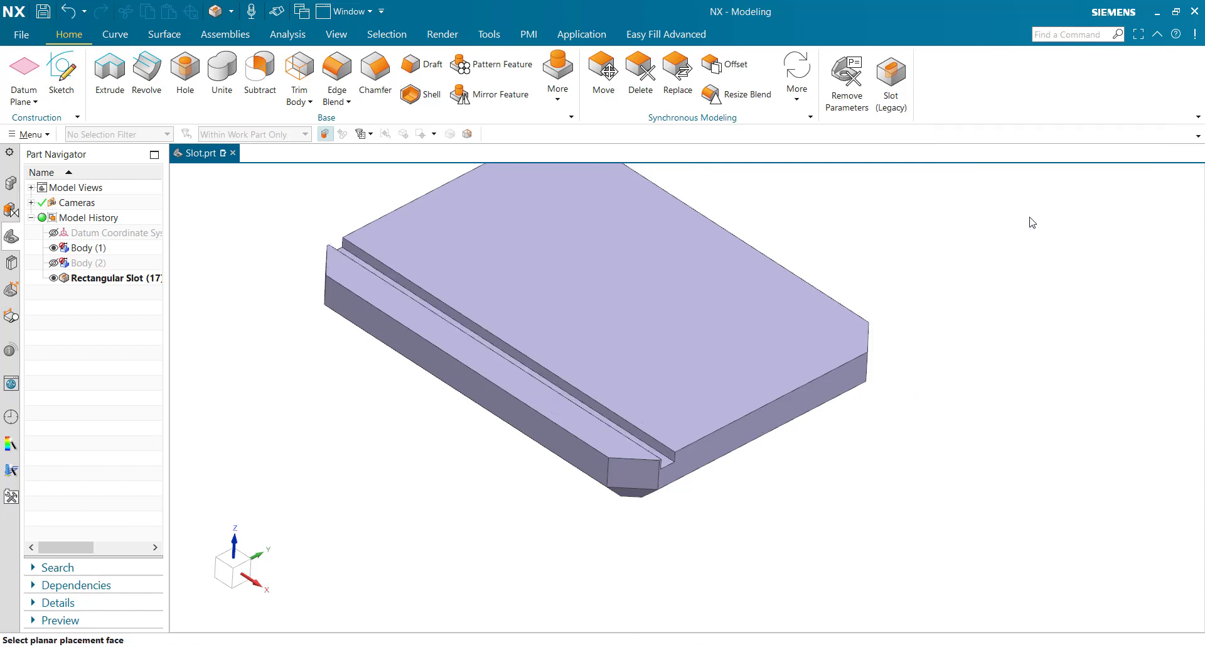
{"action": "mouse_move", "coordinate": [769, 496]}
{"action": "middle_mouse_down"}
{"action": "mouse_move", "coordinate": [744, 462]}
{"action": "mouse_move", "coordinate": [503, 346]}
{"action": "middle_mouse_up"}
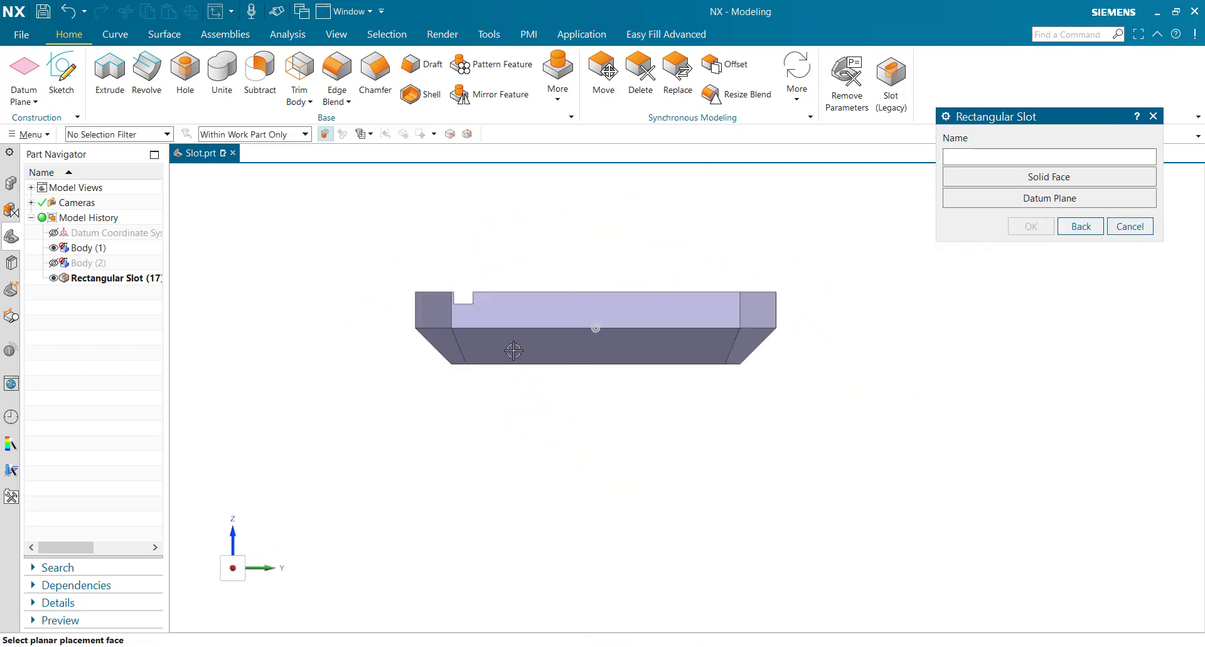
{"action": "scroll", "coordinate": [462, 317], "scroll_direction": "down", "scroll_amount": 2}
{"action": "middle_click_drag", "start_coordinate": [568, 374], "coordinate": [608, 404]}
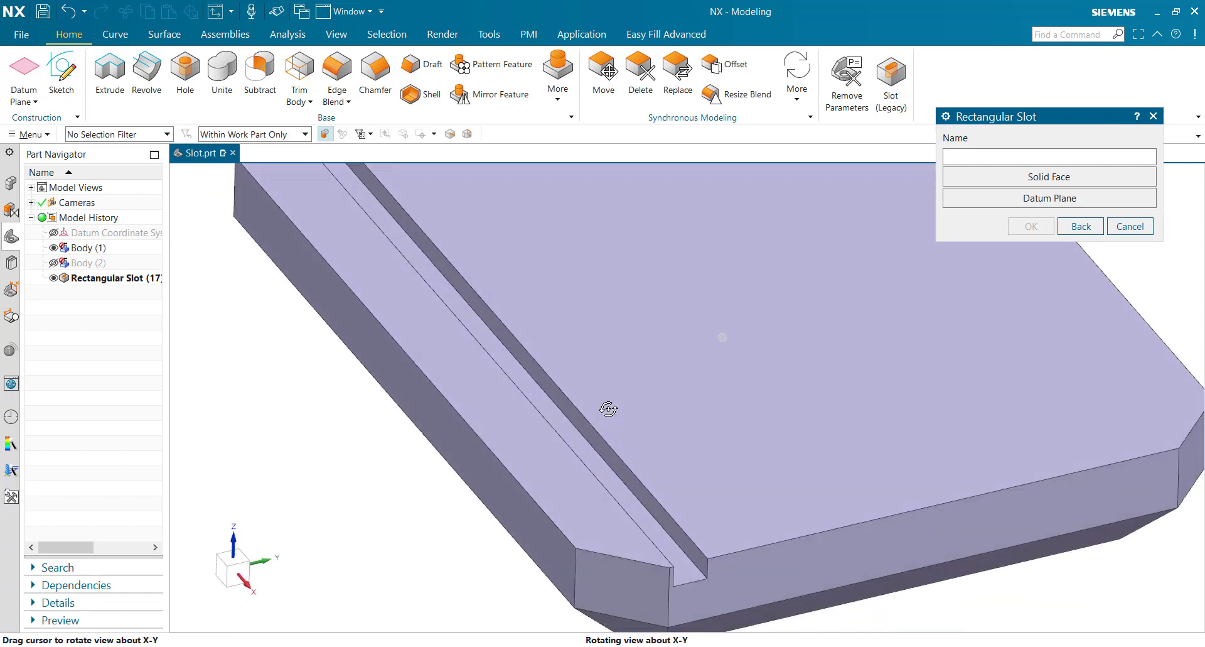
{"action": "scroll", "coordinate": [608, 404], "scroll_direction": "up", "scroll_amount": 3}
{"action": "left_click", "coordinate": [1123, 225]}
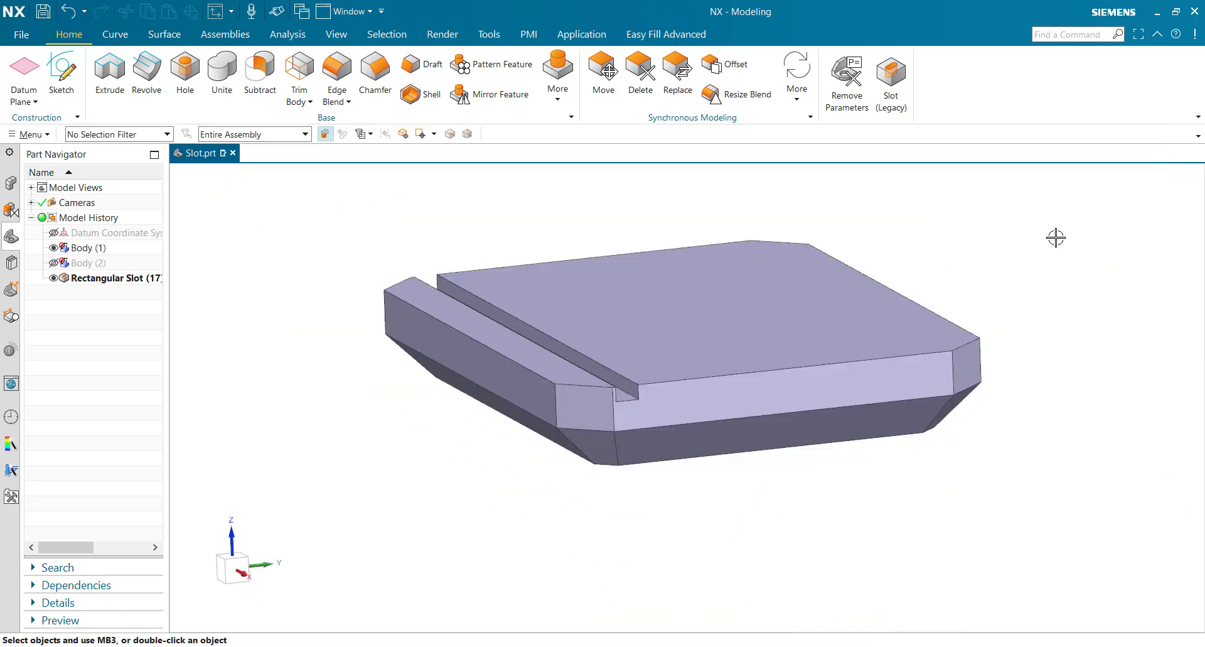
{"action": "middle_click_drag", "start_coordinate": [1054, 237], "coordinate": [781, 329]}
{"action": "middle_click_drag", "start_coordinate": [912, 280], "coordinate": [913, 216]}
- Start a Ball-End legacy slot on the top face with a solid-face horizontal reference
{"action": "left_click", "coordinate": [891, 80]}
{"action": "scroll", "coordinate": [936, 275], "scroll_direction": "up", "scroll_amount": 1}
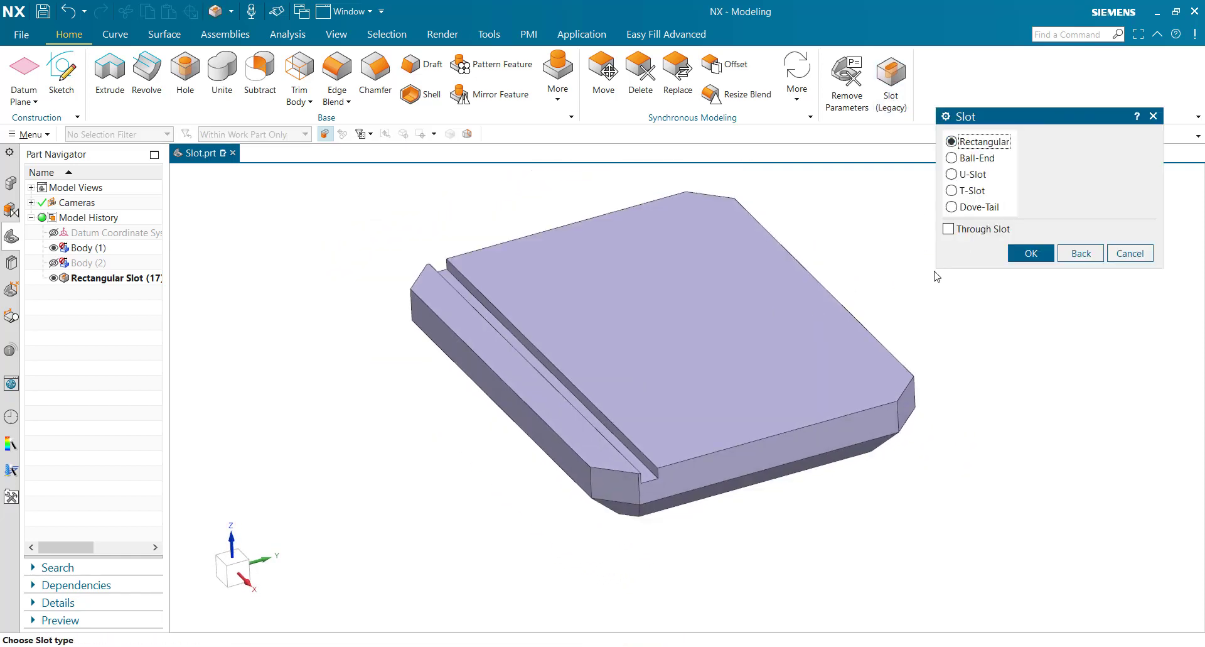
{"action": "double_click", "coordinate": [974, 158]}
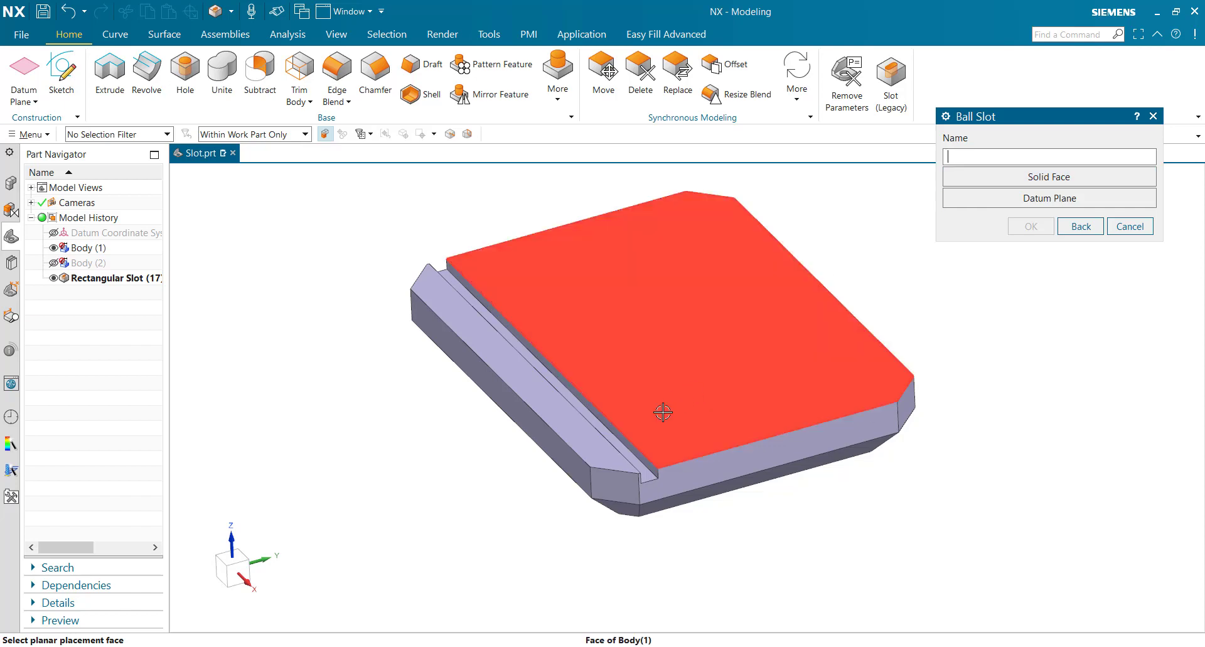
{"action": "left_click", "coordinate": [676, 429]}
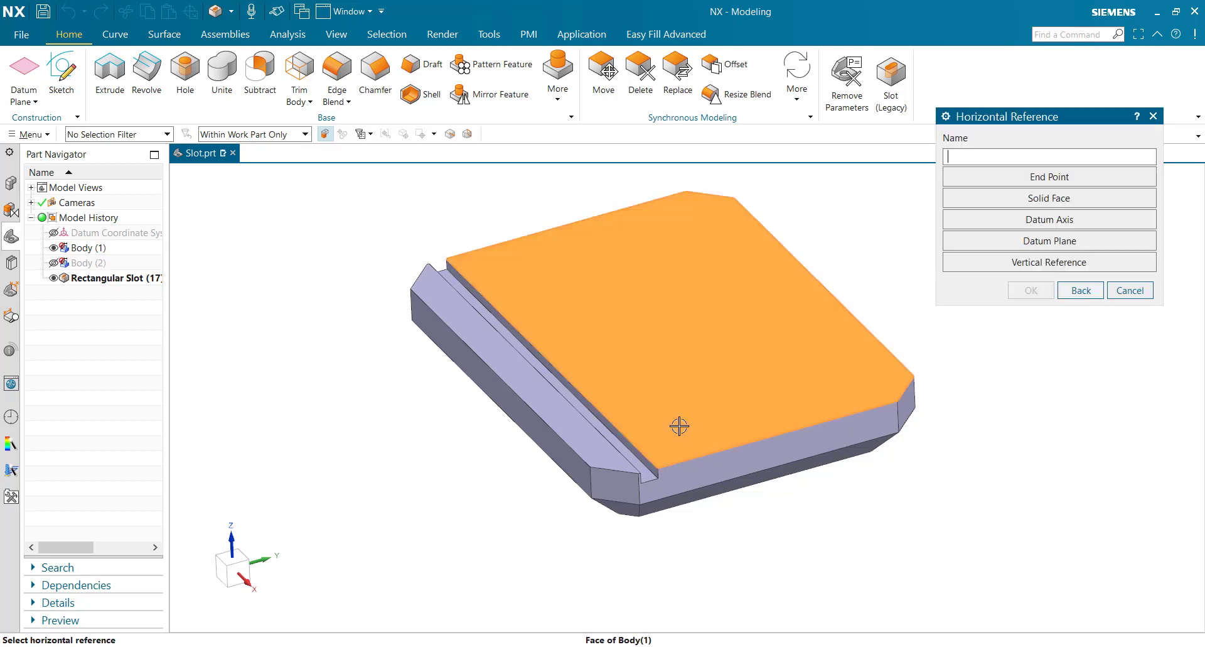
{"action": "left_click", "coordinate": [1068, 195]}
- Pick the side face as reference and create the ball slot with 10 mm diameter and 10 mm depth
{"action": "left_click", "coordinate": [425, 294]}
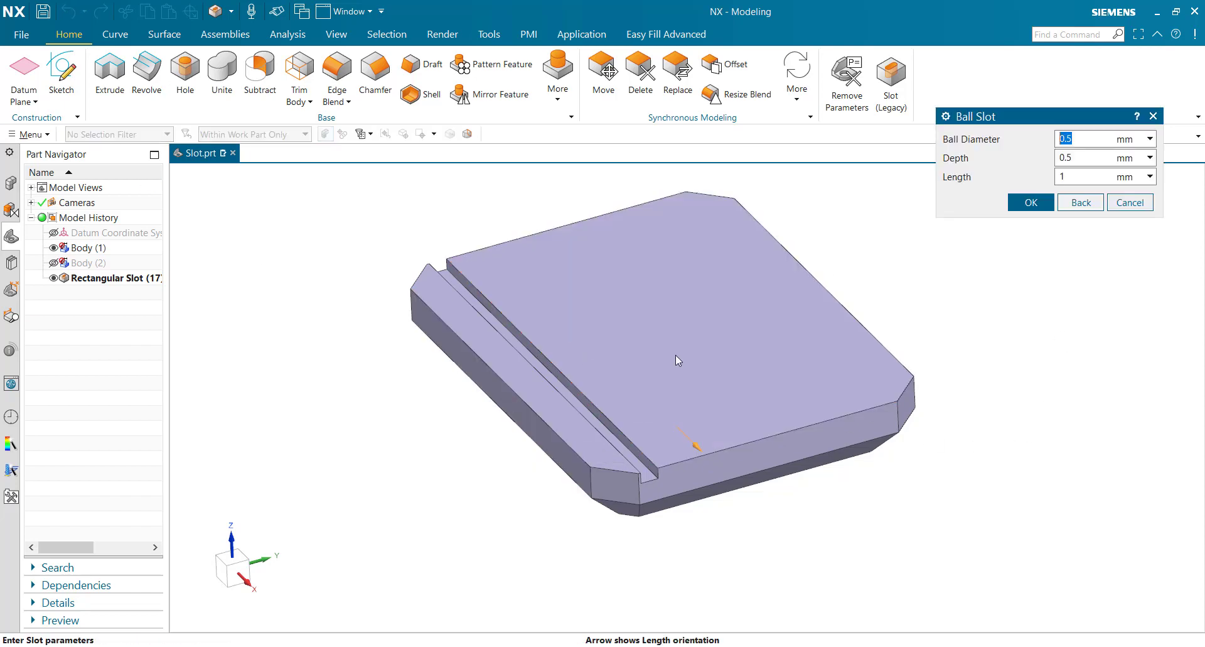
{"action": "type", "text": "250"}
{"action": "key", "text": "Return"}
{"action": "type", "text": "10"}
{"action": "left_click", "coordinate": [1049, 200]}
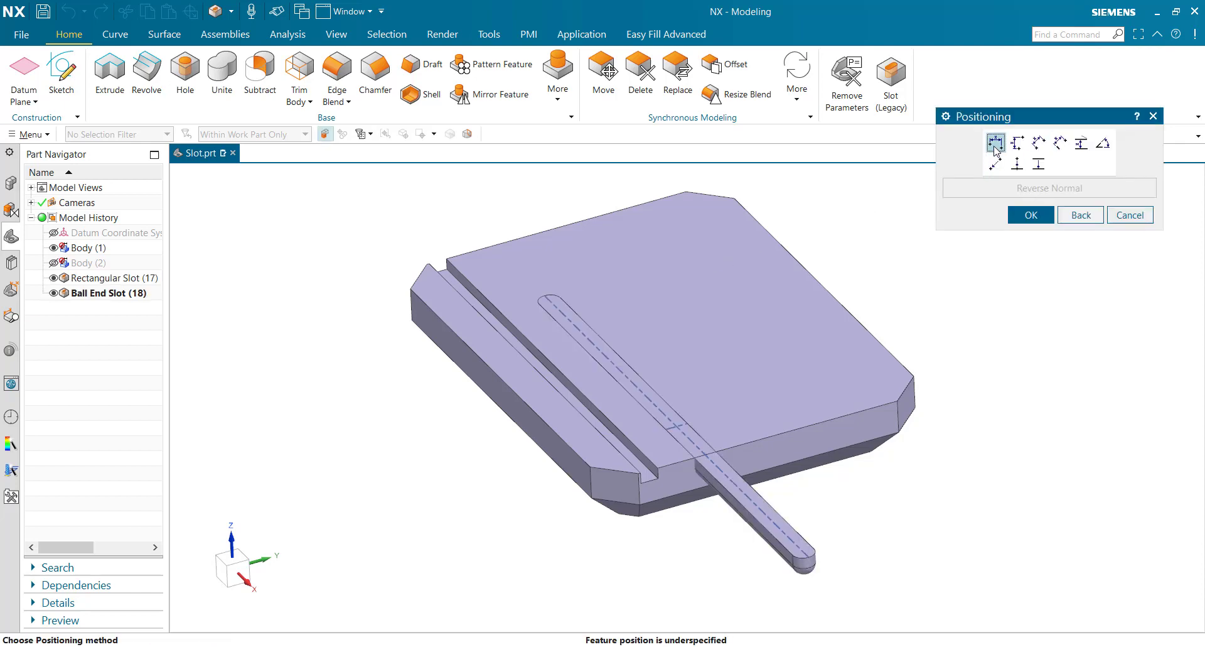
- Position the ball slot 100 mm from the front edge and 10 mm from the rectangular slot's edge and cut it
{"action": "left_click", "coordinate": [996, 143]}
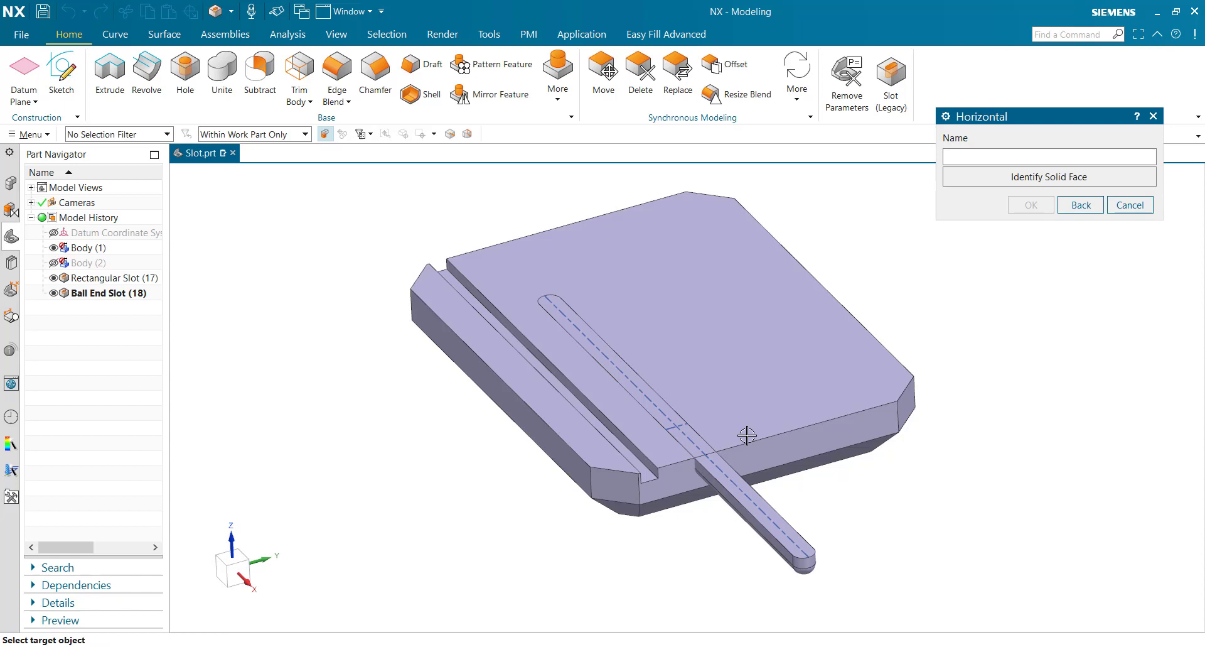
{"action": "left_click", "coordinate": [743, 451]}
{"action": "scroll", "coordinate": [664, 452], "scroll_direction": "up", "scroll_amount": 1}
{"action": "scroll", "coordinate": [665, 452], "scroll_direction": "up", "scroll_amount": 2}
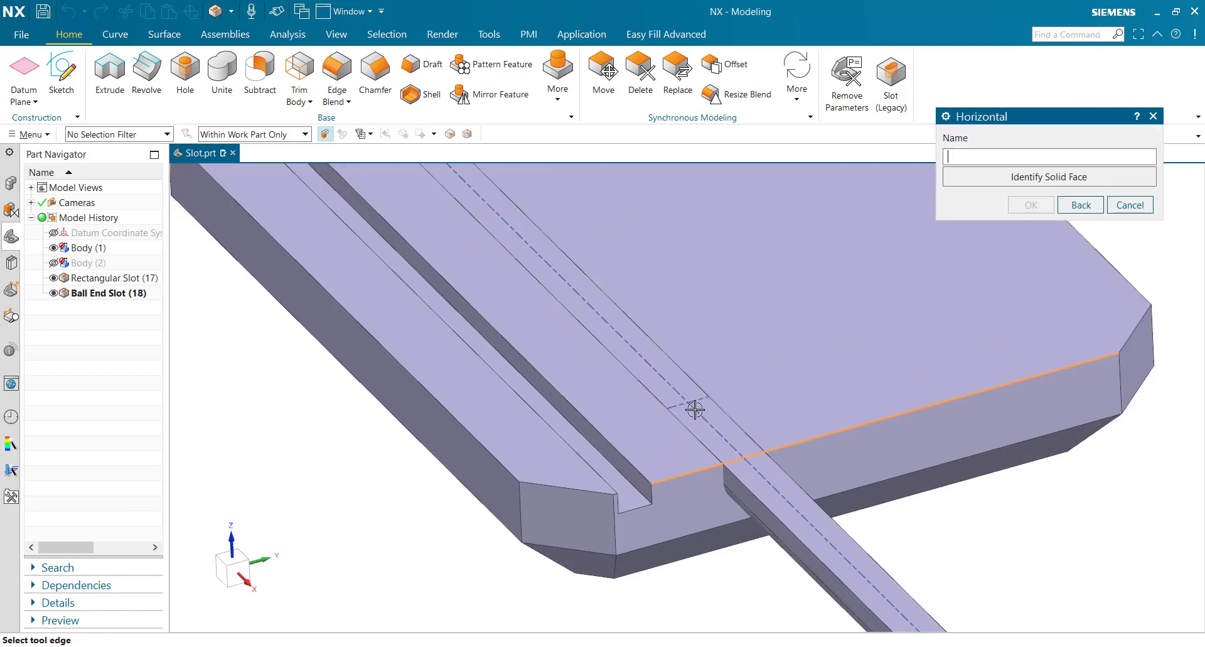
{"action": "left_click", "coordinate": [674, 405]}
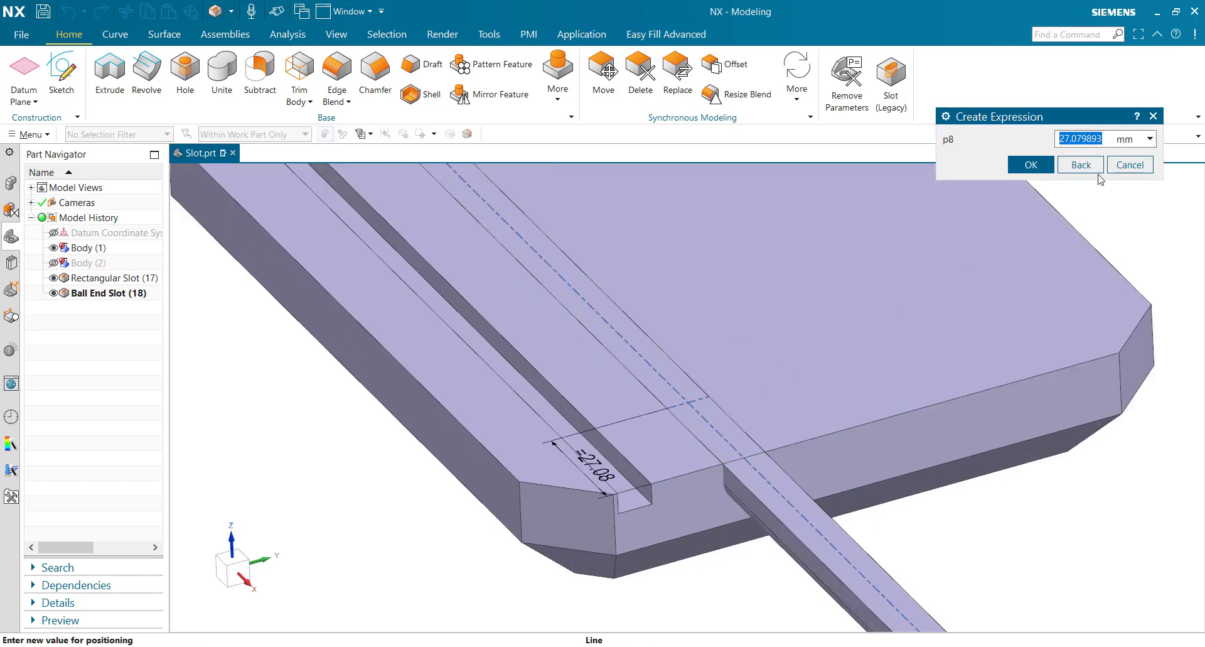
{"action": "type", "text": "100"}
{"action": "left_click", "coordinate": [1031, 165]}
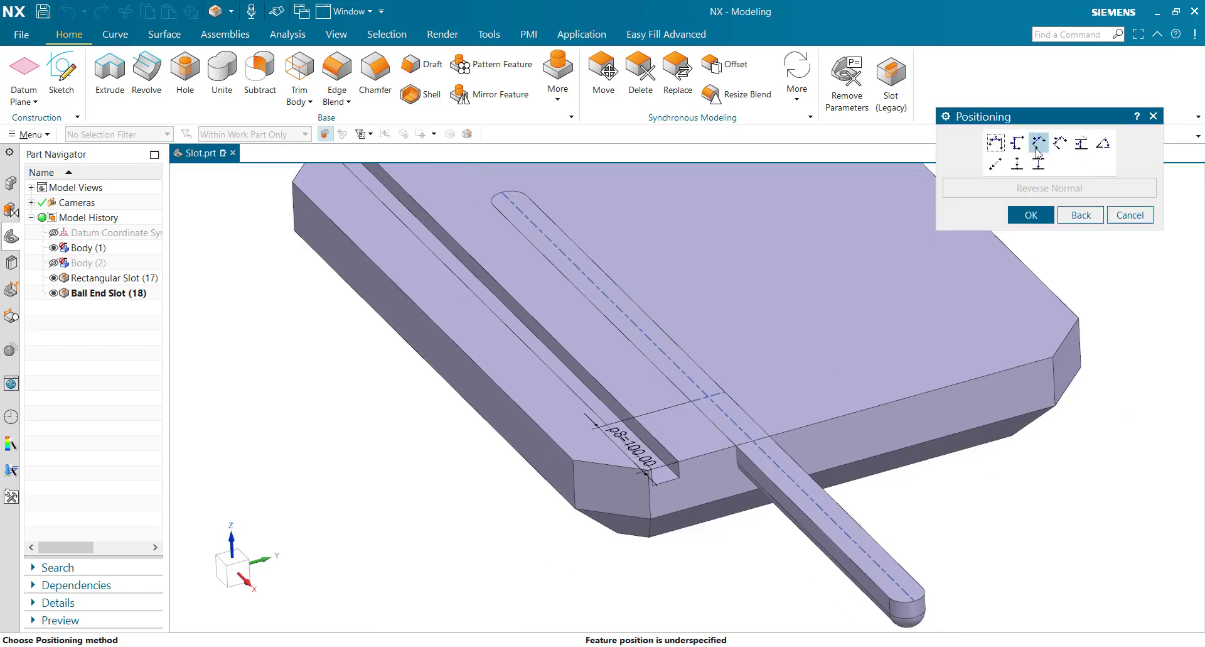
{"action": "left_click", "coordinate": [1017, 164]}
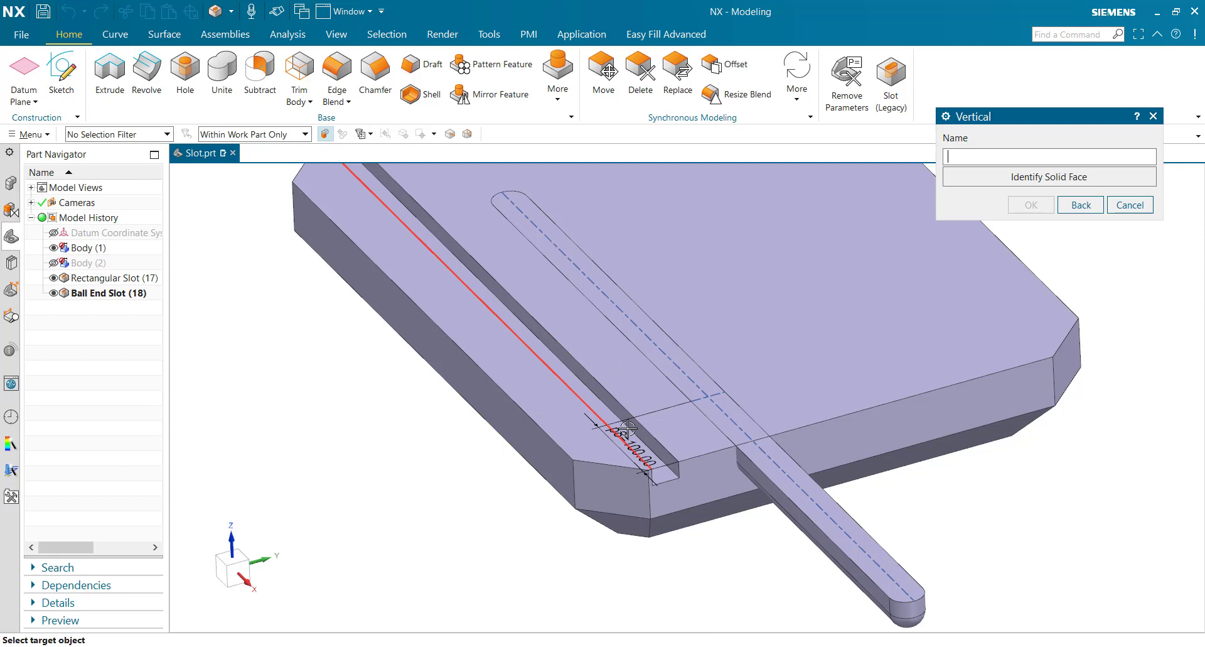
{"action": "left_click", "coordinate": [598, 381]}
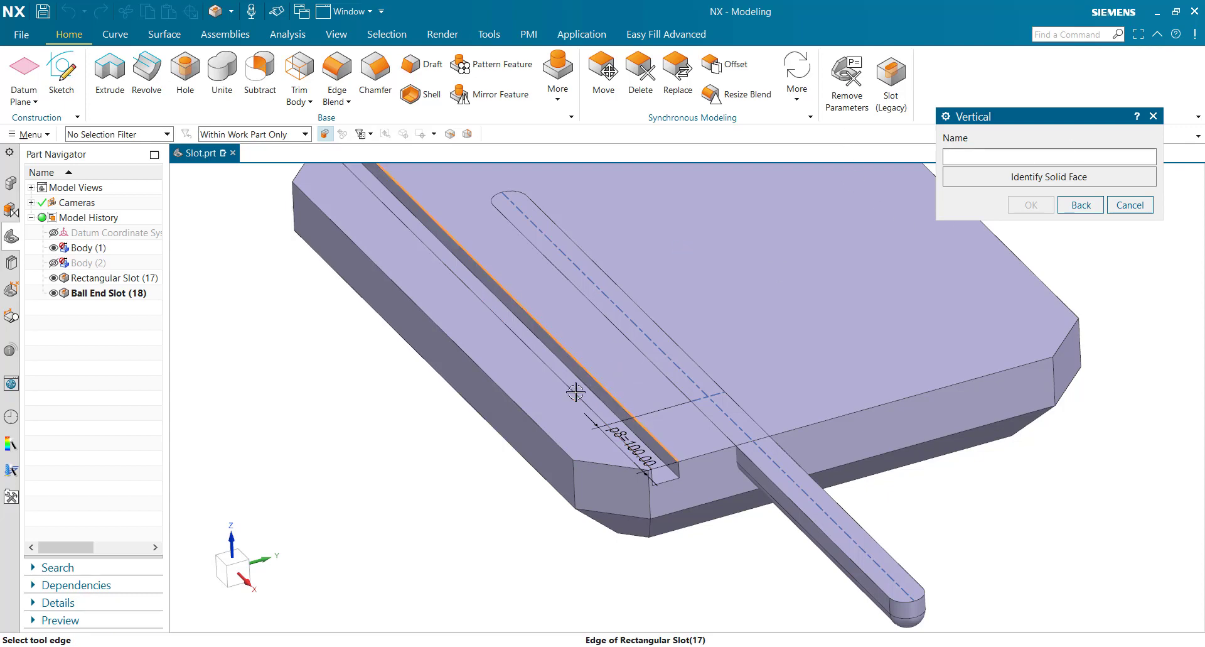
{"action": "scroll", "coordinate": [577, 392], "scroll_direction": "down", "scroll_amount": 2}
{"action": "left_click", "coordinate": [624, 368]}
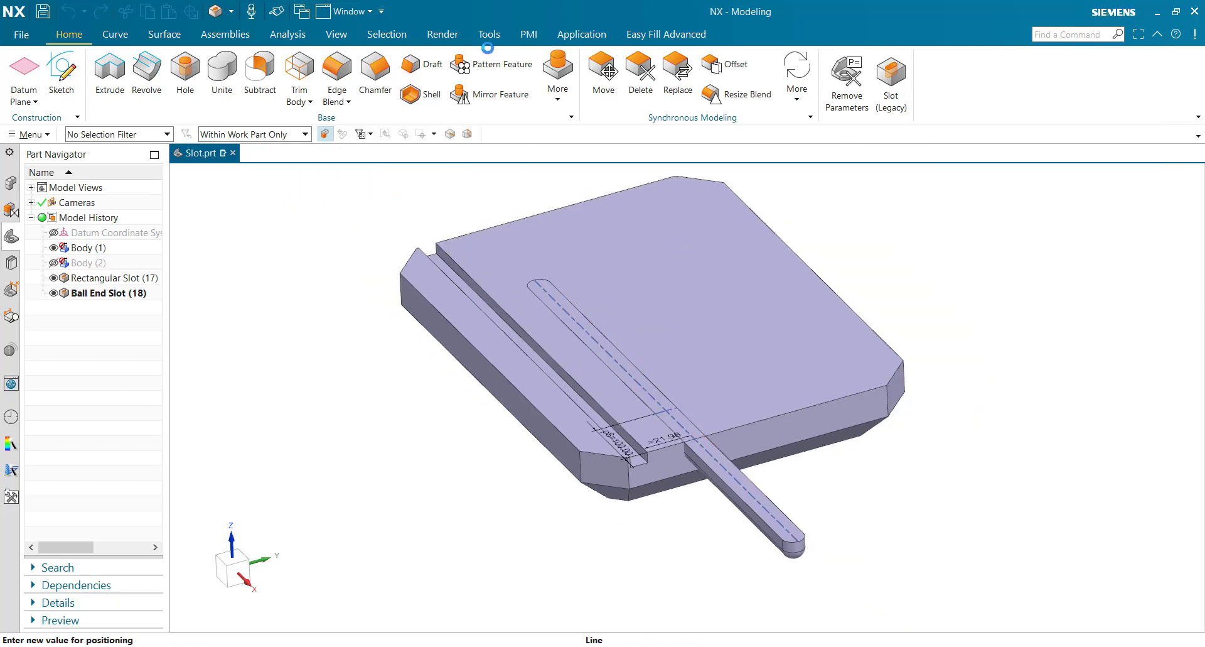
{"action": "scroll", "coordinate": [657, 472], "scroll_direction": "up", "scroll_amount": 3}
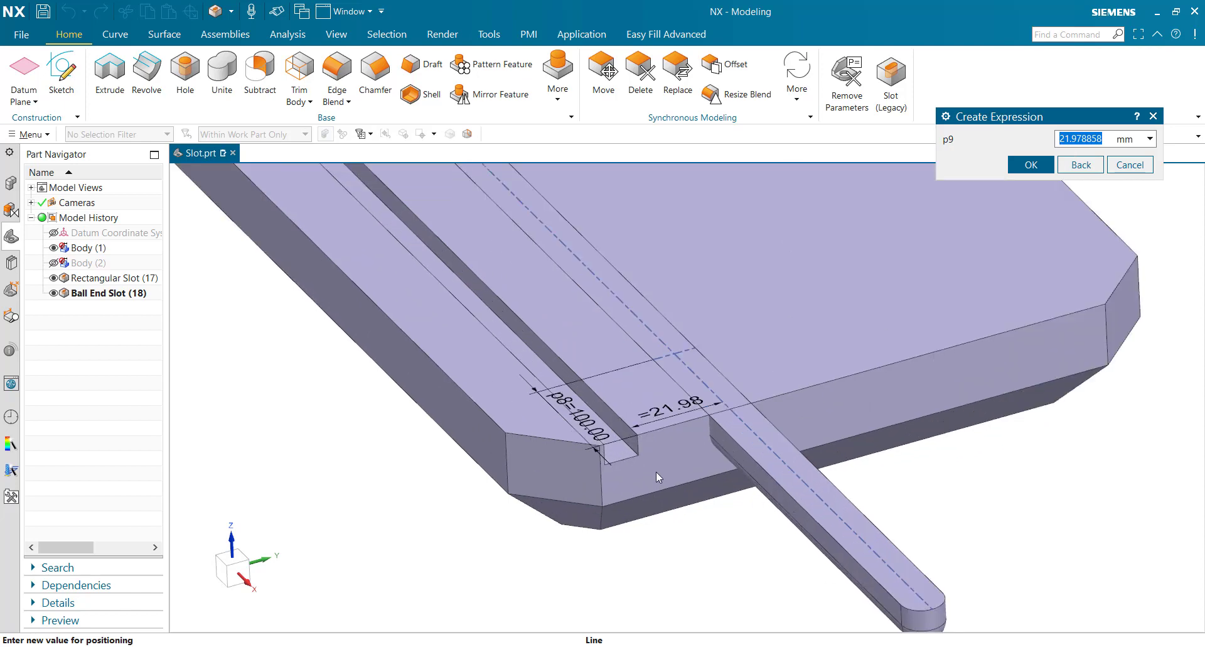
{"action": "type", "text": "10"}
{"action": "left_click", "coordinate": [1031, 165]}
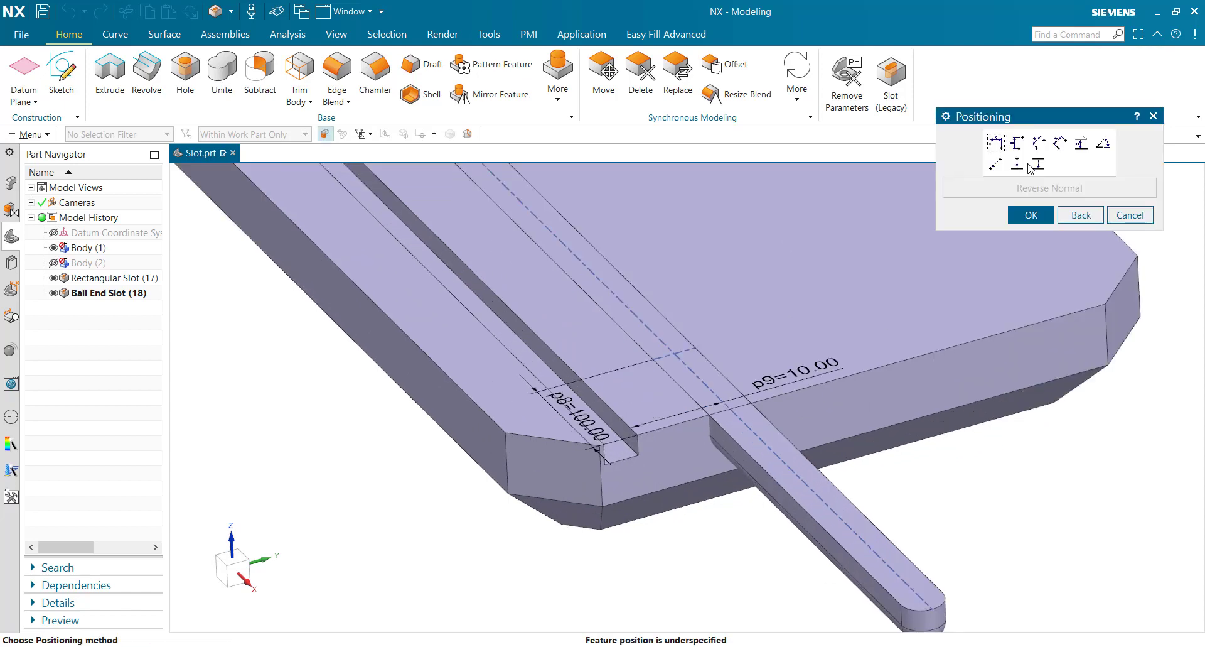
{"action": "left_click", "coordinate": [1030, 215]}
{"action": "scroll", "coordinate": [650, 430], "scroll_direction": "down", "scroll_amount": 5}
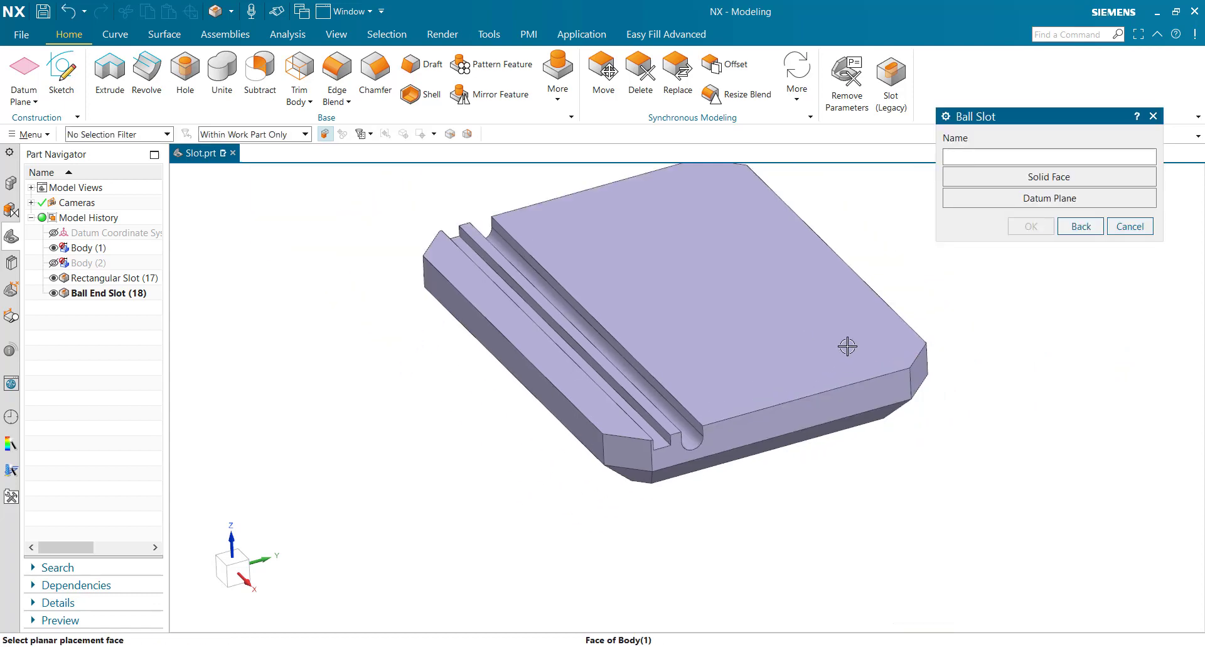
- Inspect the slot profile, fit the view, and back out to the slot type list
{"action": "middle_click_drag", "start_coordinate": [847, 346], "coordinate": [619, 310]}
{"action": "scroll", "coordinate": [560, 318], "scroll_direction": "up", "scroll_amount": 3}
{"action": "scroll", "coordinate": [555, 311], "scroll_direction": "up", "scroll_amount": 1}
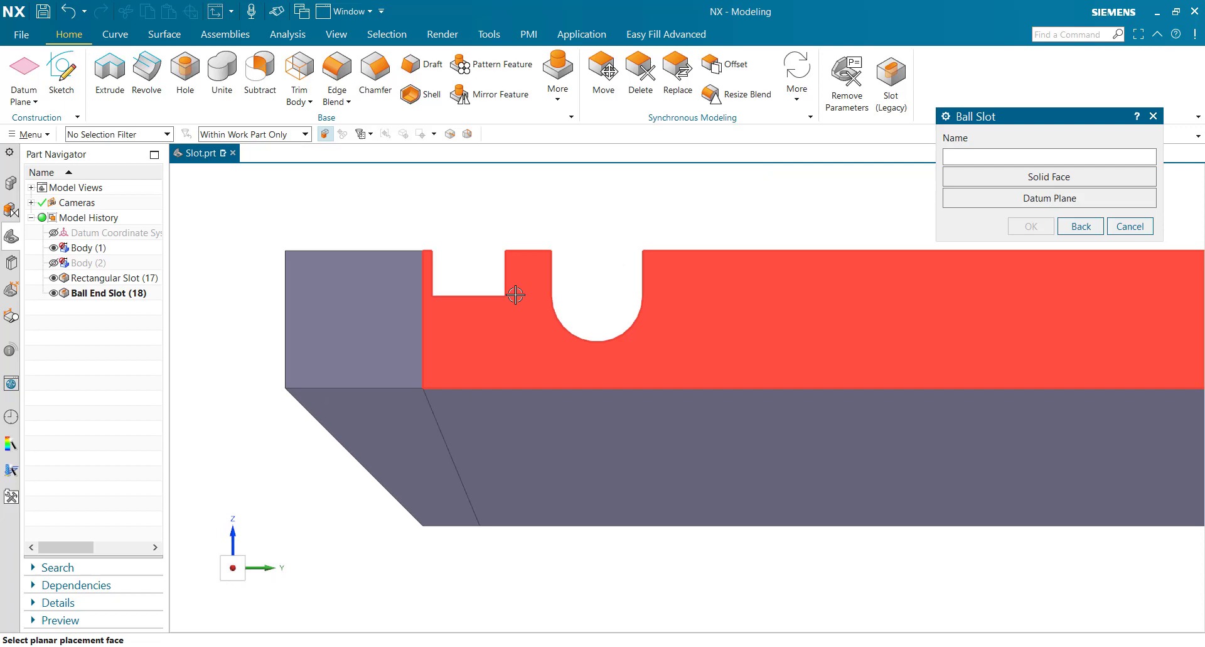
{"action": "scroll", "coordinate": [556, 311], "scroll_direction": "down", "scroll_amount": 2}
{"action": "mouse_move", "coordinate": [555, 310]}
{"action": "middle_mouse_down"}
{"action": "mouse_move", "coordinate": [622, 349]}
{"action": "mouse_move", "coordinate": [613, 352]}
{"action": "middle_mouse_up"}
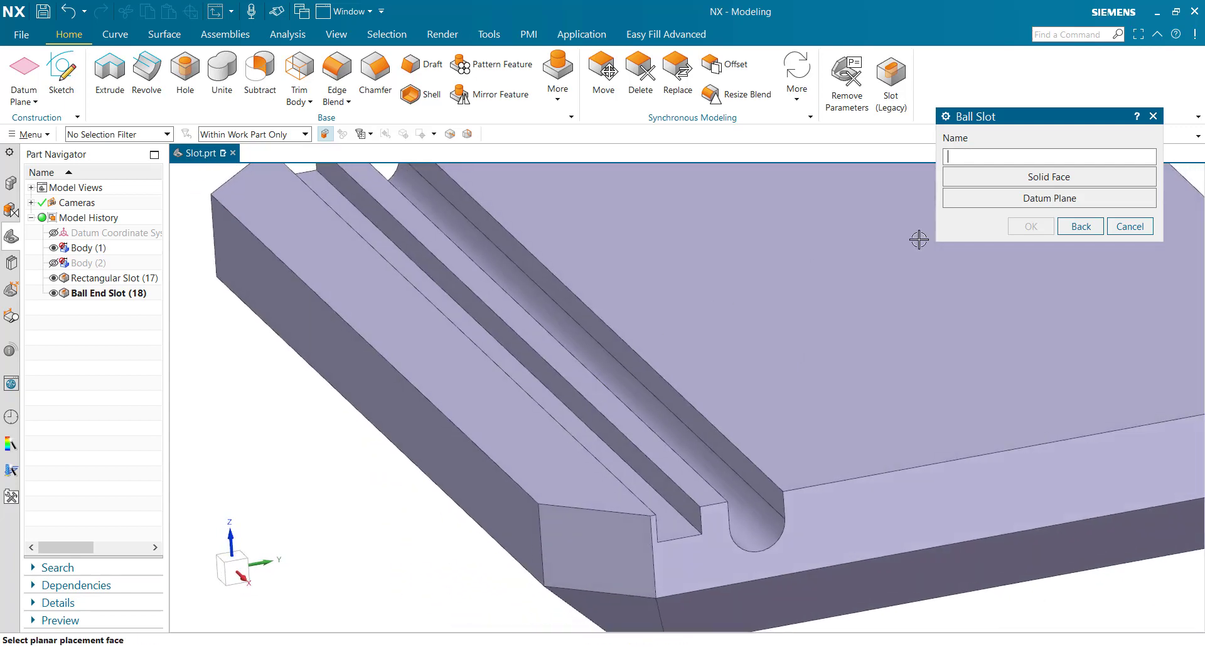
{"action": "key", "text": "ctrl+f"}
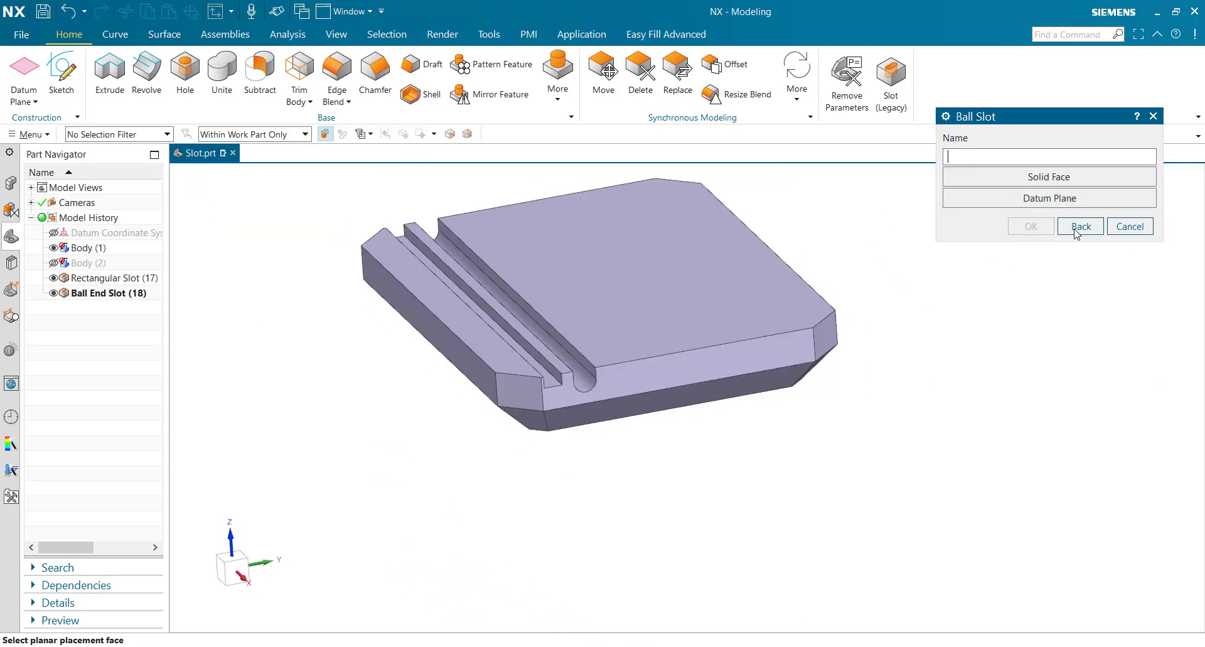
{"action": "left_click", "coordinate": [1129, 226]}
- Start a U-slot on the top face with the plate's side face as horizontal reference
{"action": "left_click", "coordinate": [891, 80]}
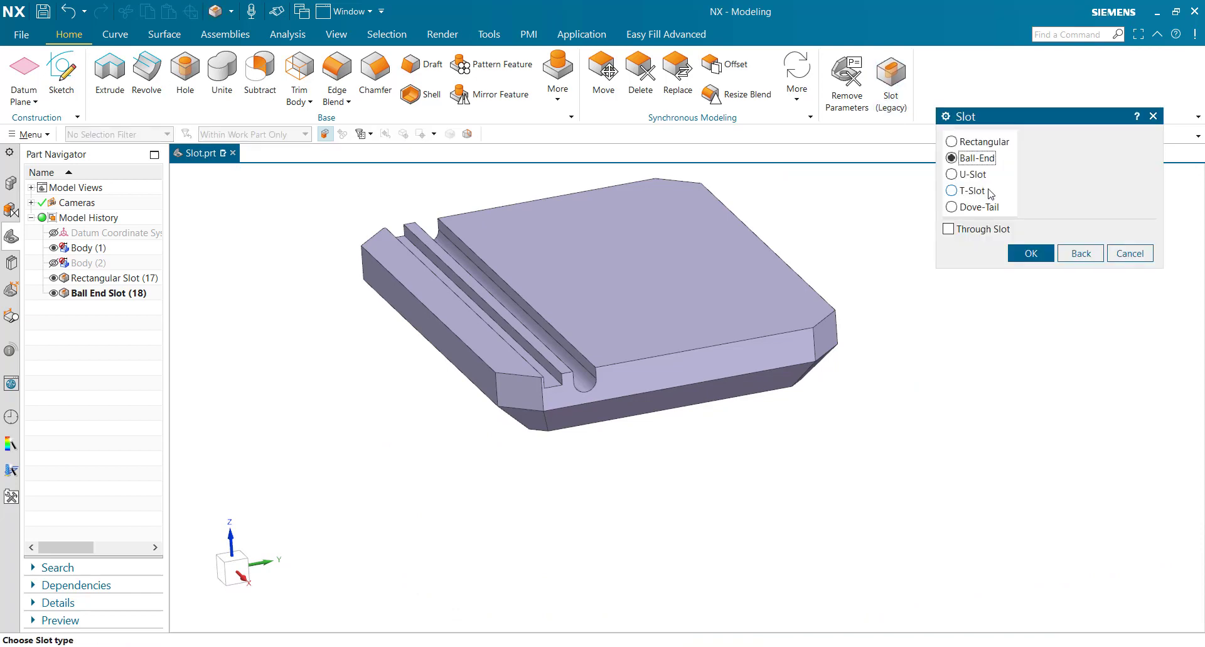
{"action": "key", "text": "Return"}
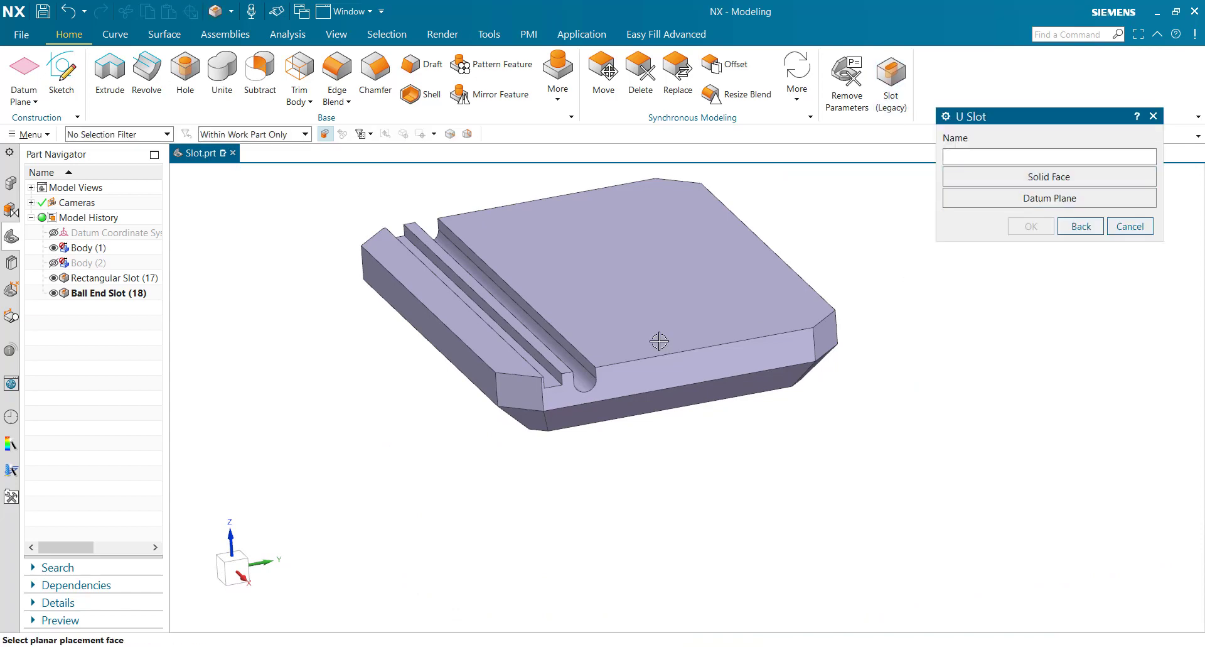
{"action": "left_click", "coordinate": [656, 339]}
{"action": "middle_click_drag", "start_coordinate": [596, 389], "coordinate": [732, 300]}
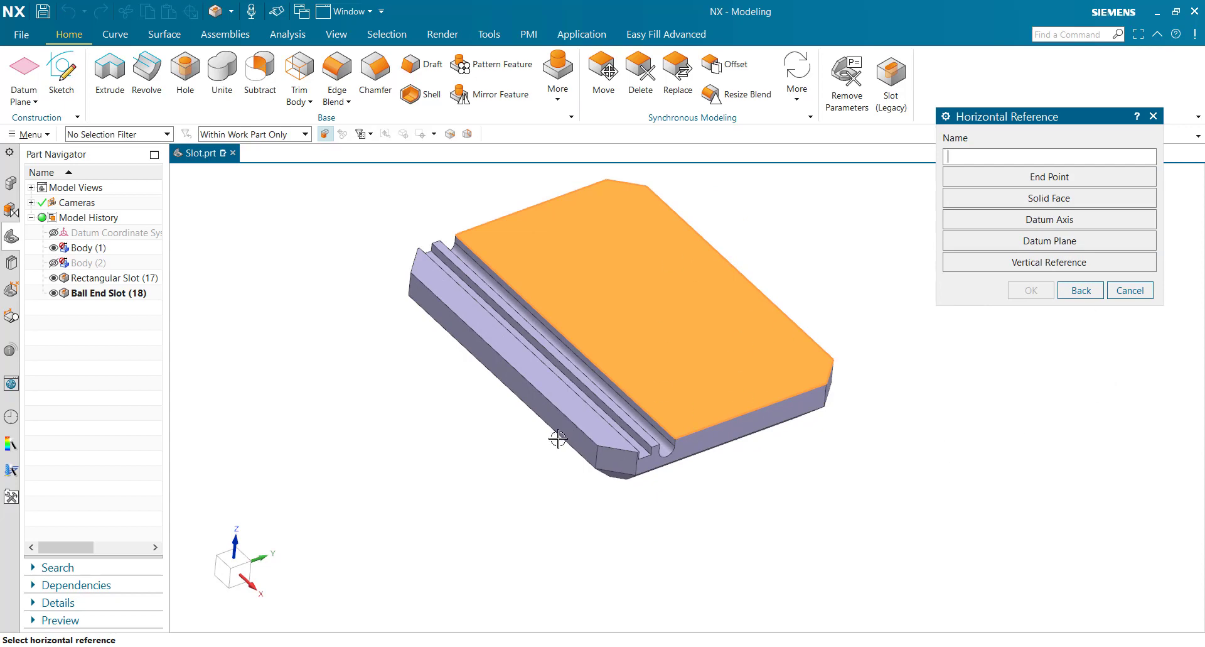
{"action": "left_click", "coordinate": [506, 360]}
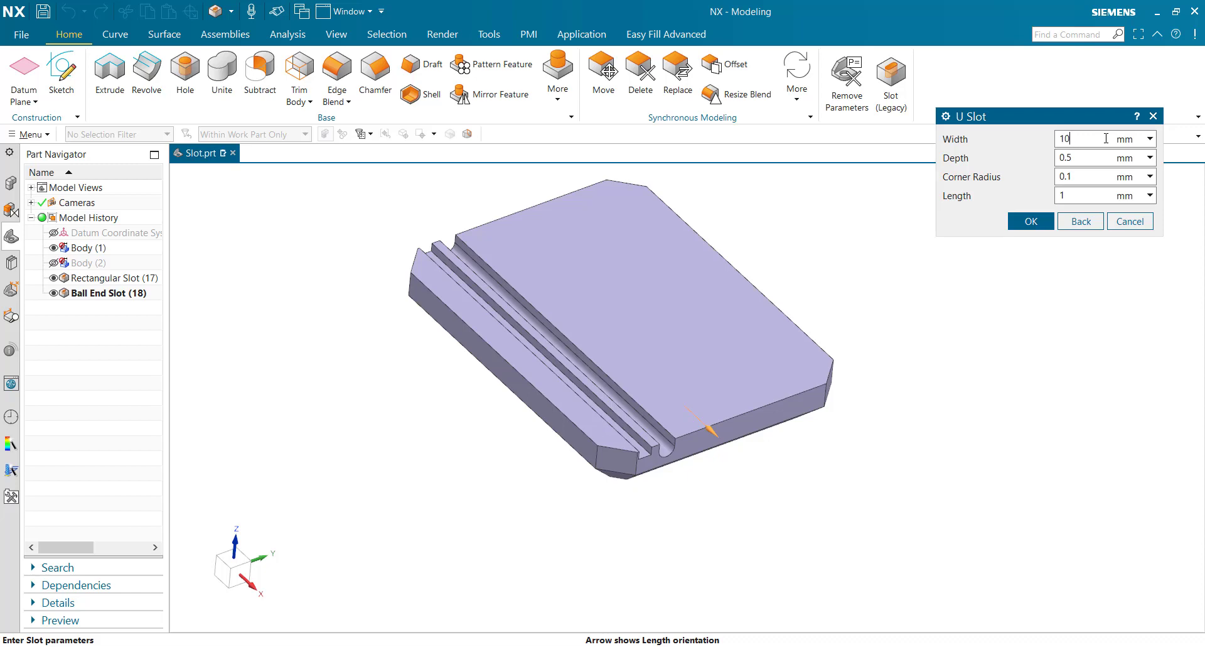
- Enter the U-slot values: Width 10, Depth 8, Corner Radius 3, Length 250
{"action": "left_click_drag", "start_coordinate": [1087, 152], "coordinate": [925, 165]}
{"action": "key", "text": "Tab"}
- Cut the U-slot positioned 100 mm from the front edge and 10 mm from the ball-end slot's edge
{"action": "left_click", "coordinate": [1030, 220]}
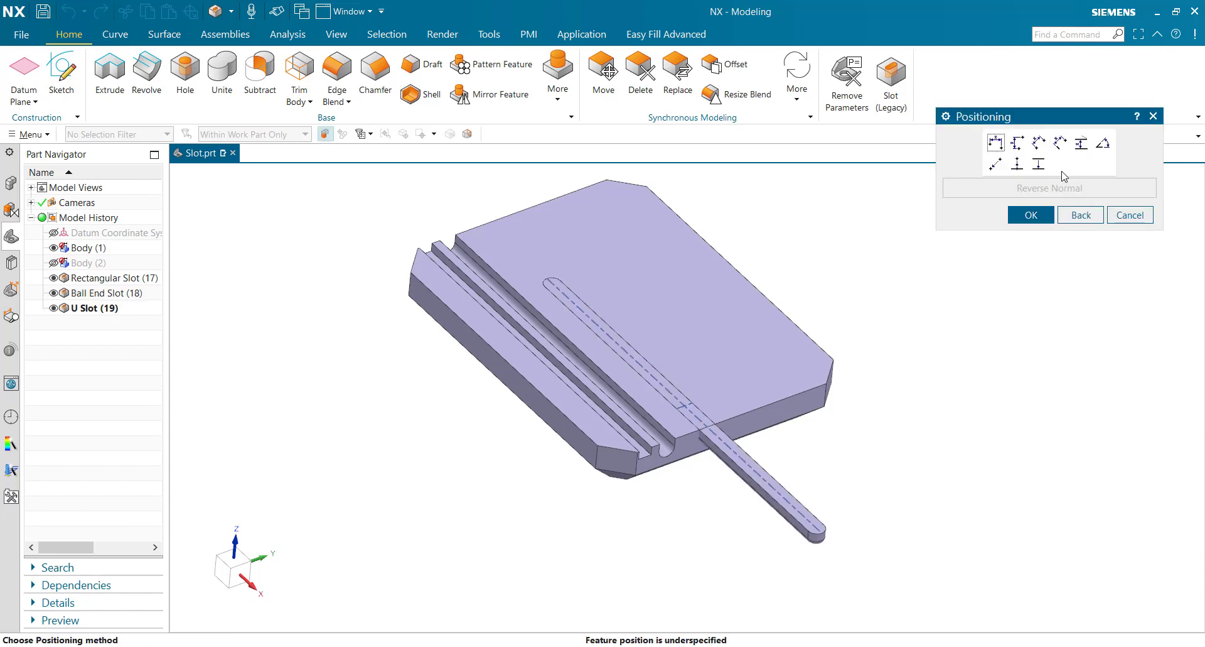
{"action": "left_click", "coordinate": [1015, 146]}
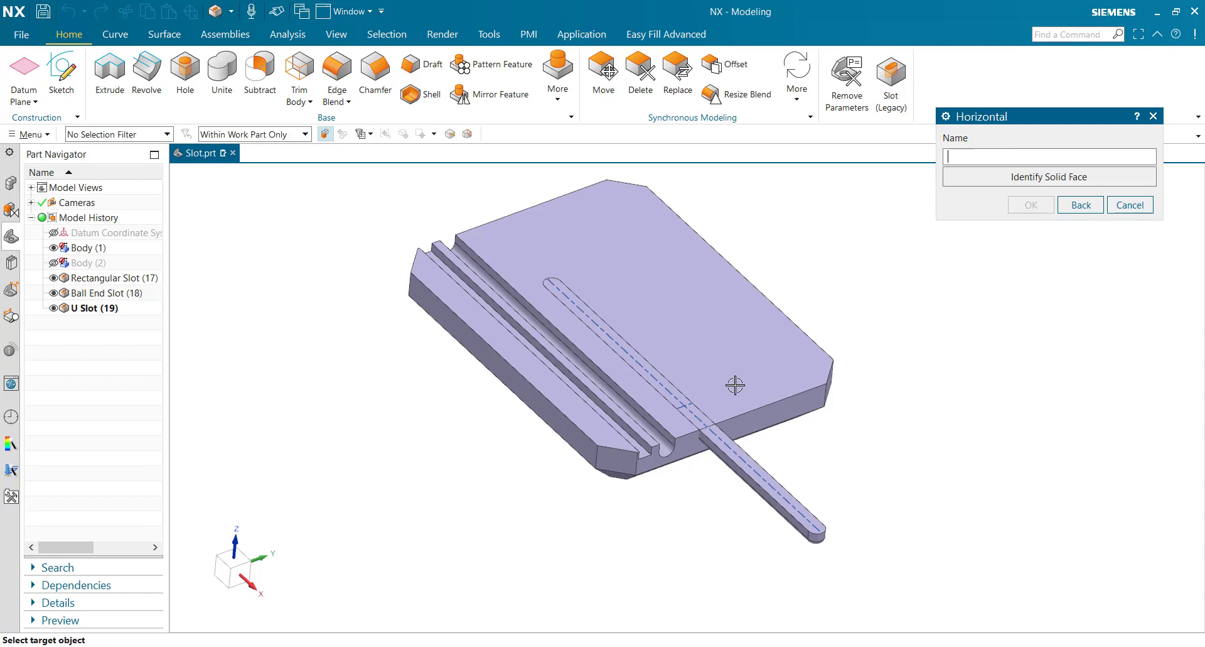
{"action": "left_click", "coordinate": [743, 407]}
{"action": "scroll", "coordinate": [696, 398], "scroll_direction": "up", "scroll_amount": 2}
{"action": "scroll", "coordinate": [687, 396], "scroll_direction": "up", "scroll_amount": 3}
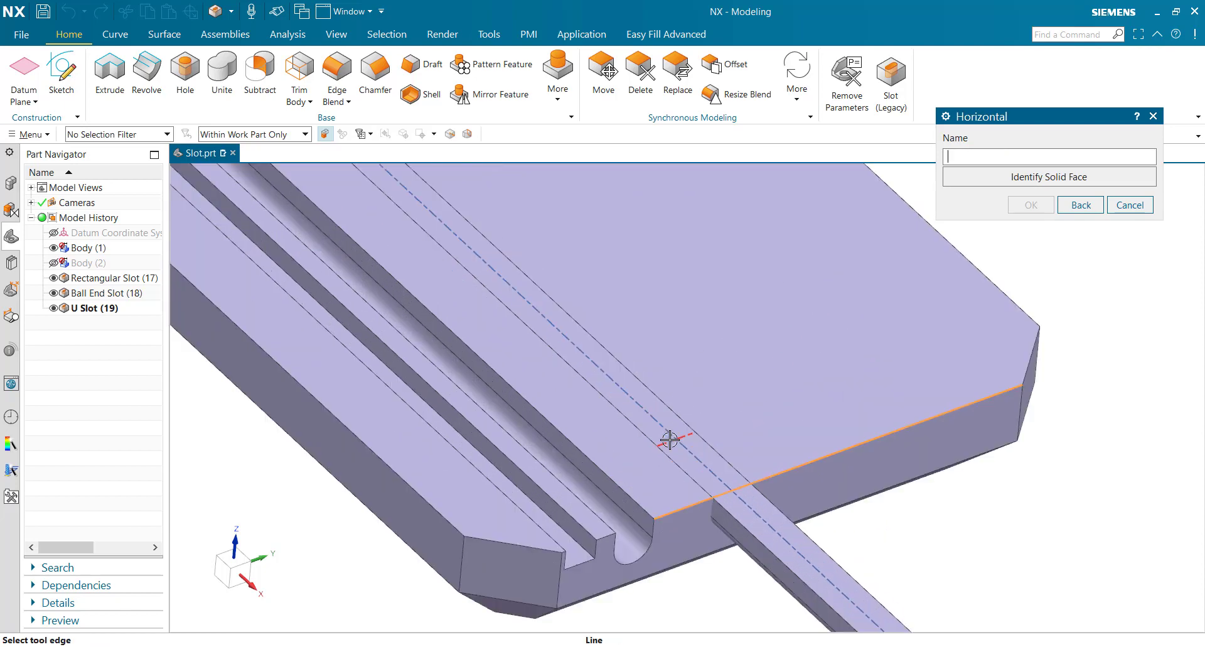
{"action": "left_click", "coordinate": [668, 436]}
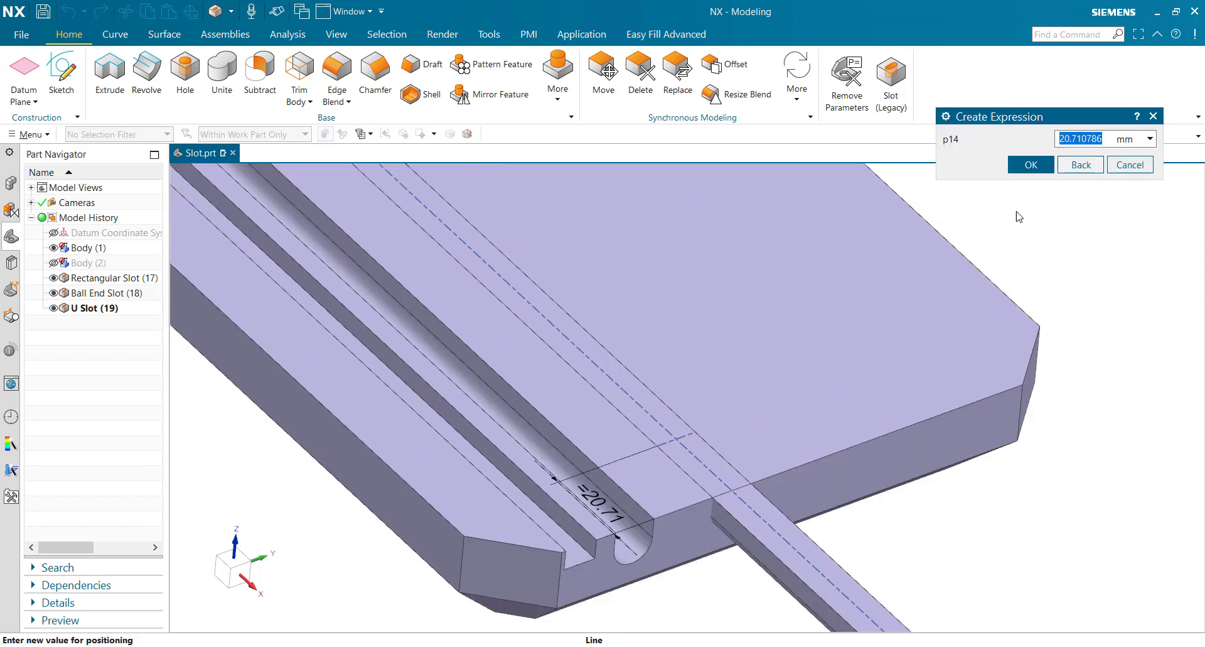
{"action": "type", "text": "100"}
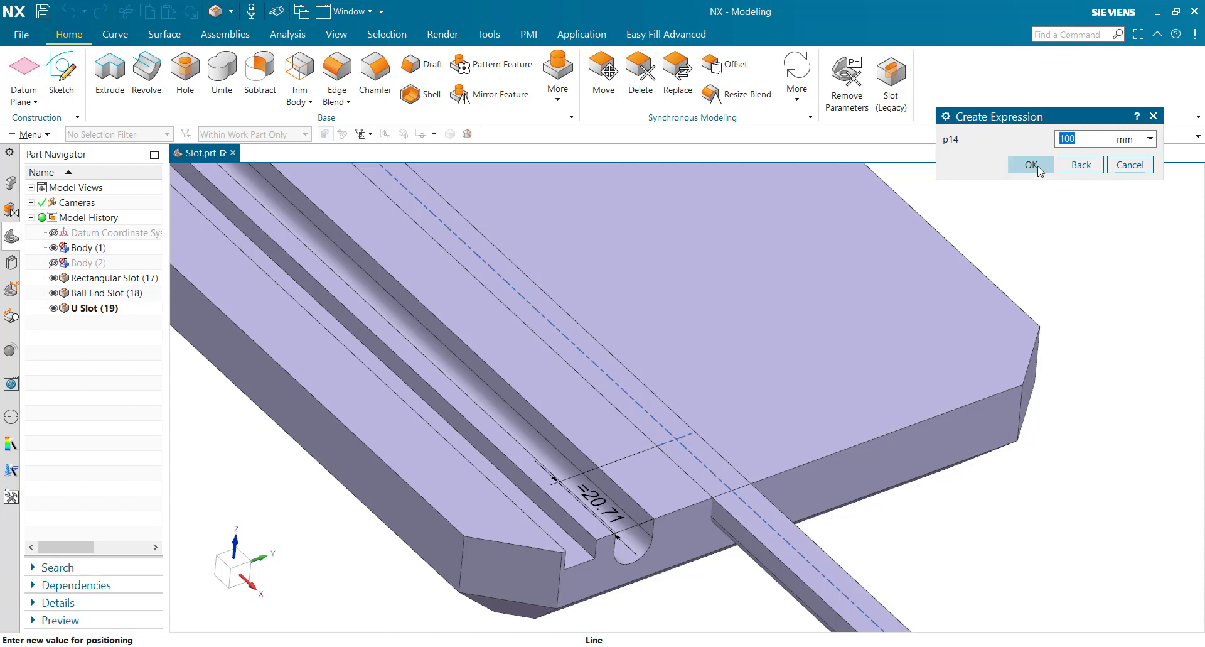
{"action": "left_click", "coordinate": [1031, 165]}
{"action": "left_click", "coordinate": [1019, 147]}
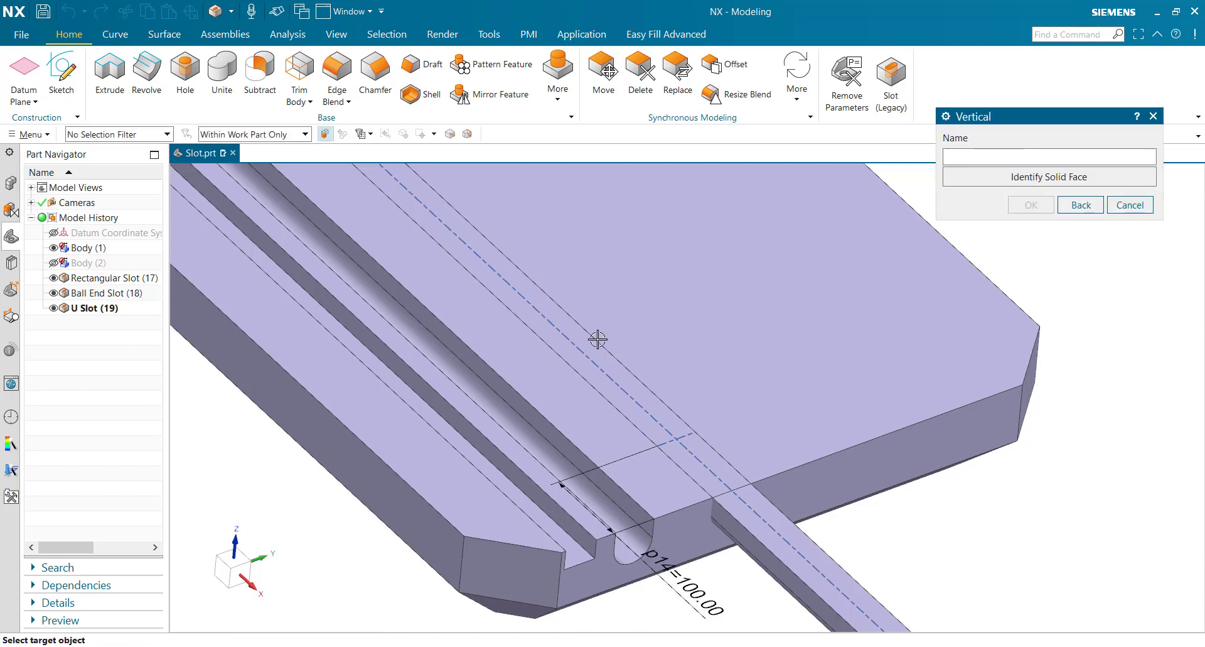
{"action": "left_click", "coordinate": [534, 404]}
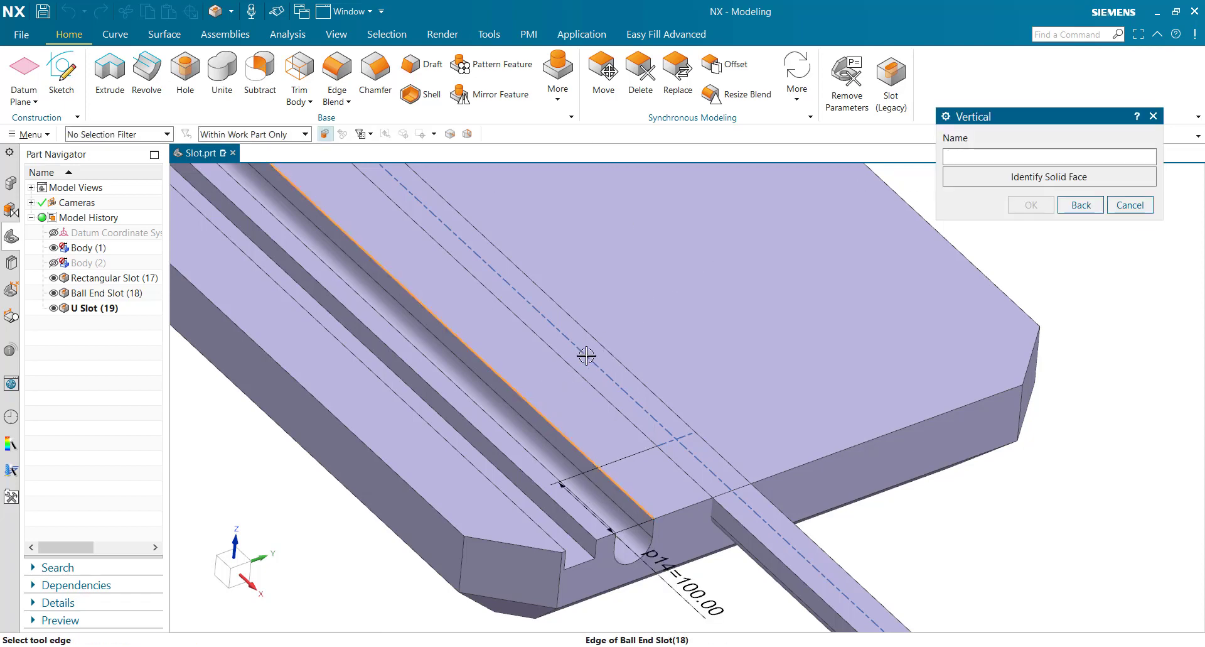
{"action": "left_click", "coordinate": [556, 271]}
{"action": "type", "text": "10"}
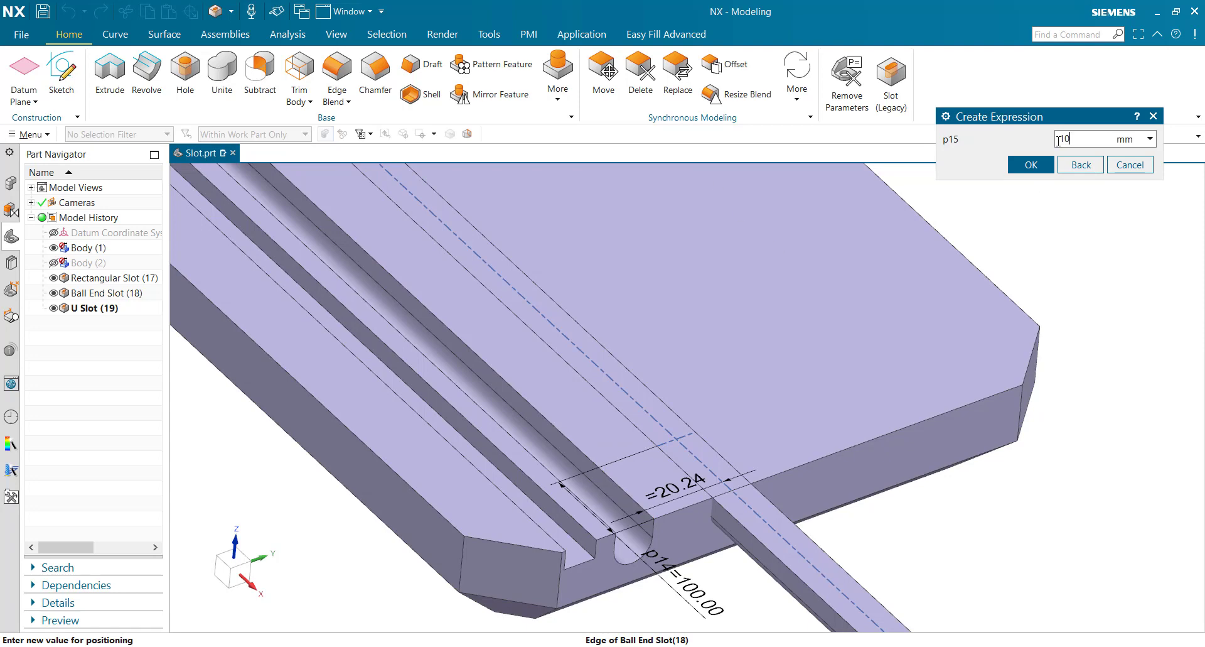
{"action": "left_click", "coordinate": [1030, 164]}
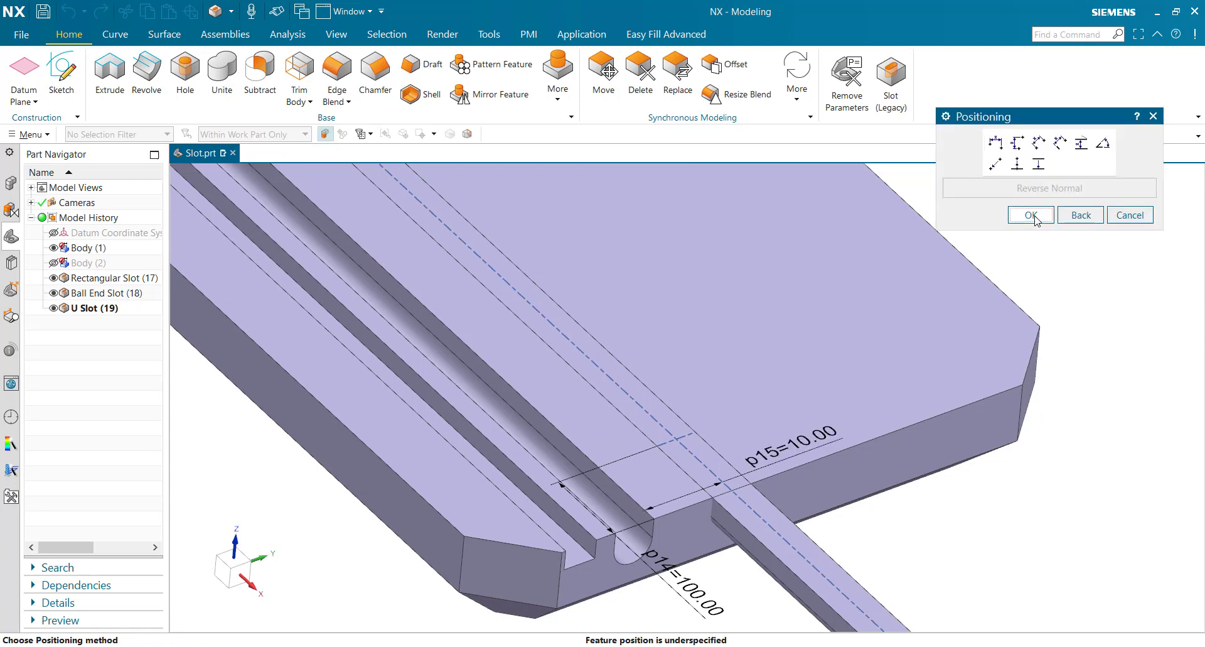
{"action": "left_click", "coordinate": [1031, 215]}
- Check the slot profiles from the front and cancel the pending U-slot placement
{"action": "key", "text": "ctrl+alt+f"}
{"action": "scroll", "coordinate": [593, 318], "scroll_direction": "up", "scroll_amount": 3}
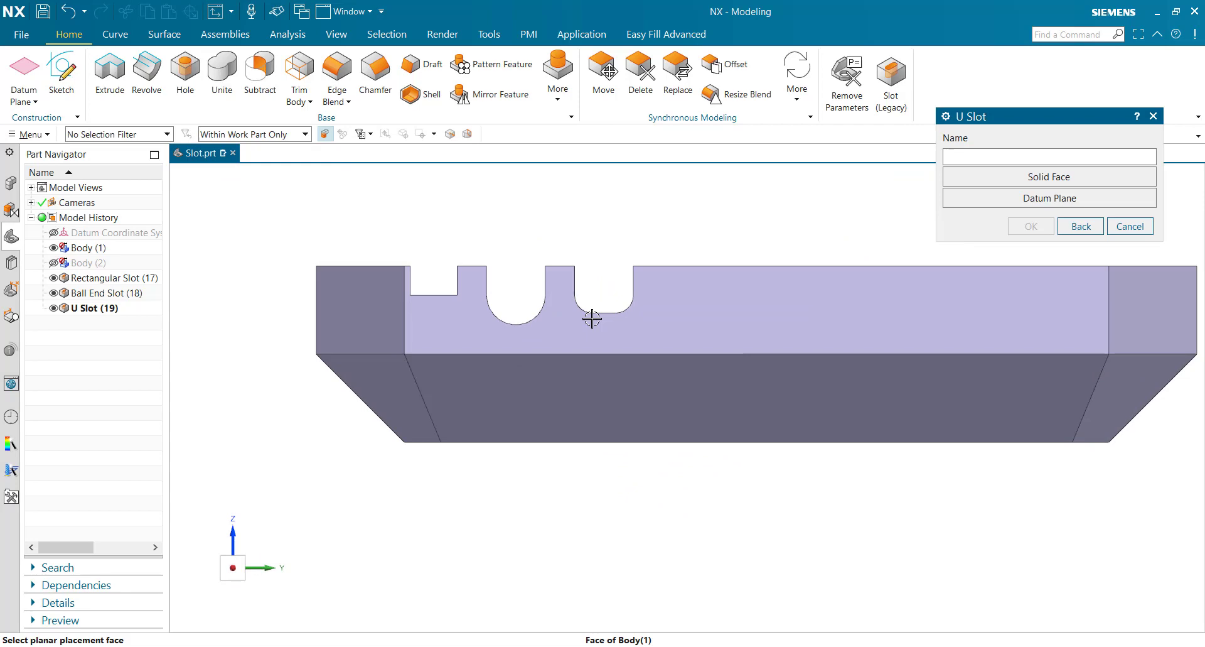
{"action": "scroll", "coordinate": [627, 292], "scroll_direction": "up", "scroll_amount": 2}
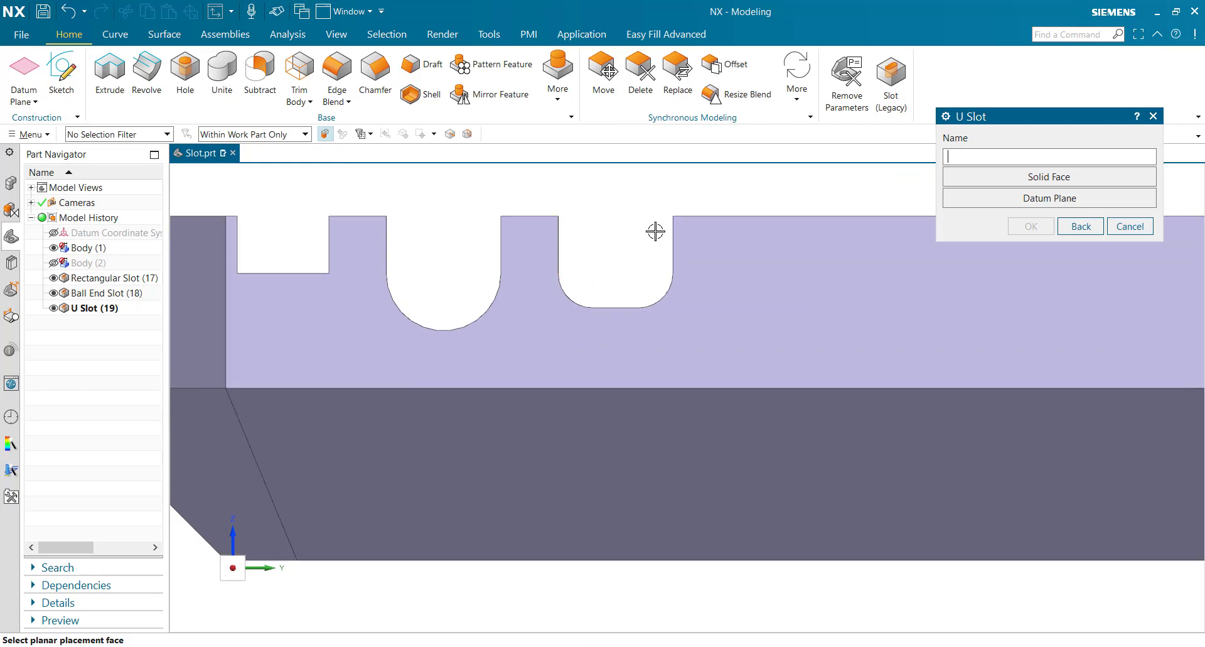
{"action": "scroll", "coordinate": [605, 304], "scroll_direction": "down", "scroll_amount": 1}
{"action": "middle_click_drag", "start_coordinate": [605, 305], "coordinate": [571, 354]}
{"action": "scroll", "coordinate": [570, 353], "scroll_direction": "down", "scroll_amount": 2}
{"action": "middle_click_drag", "start_coordinate": [694, 361], "coordinate": [747, 369]}
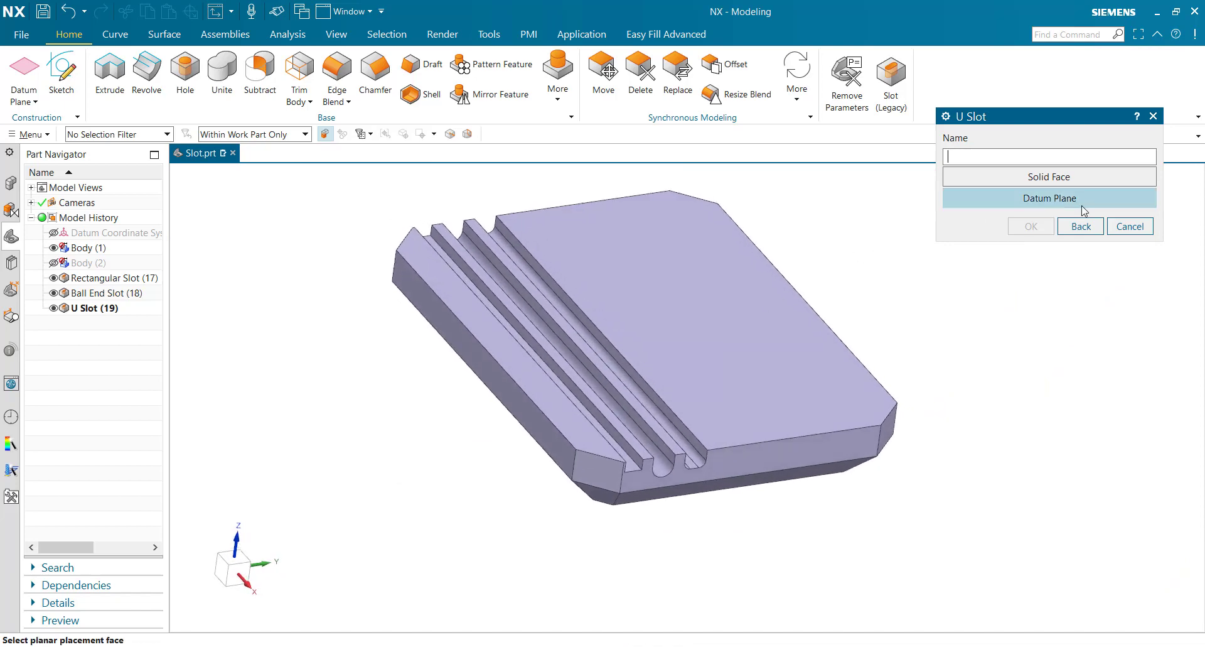
{"action": "left_click", "coordinate": [1127, 229]}
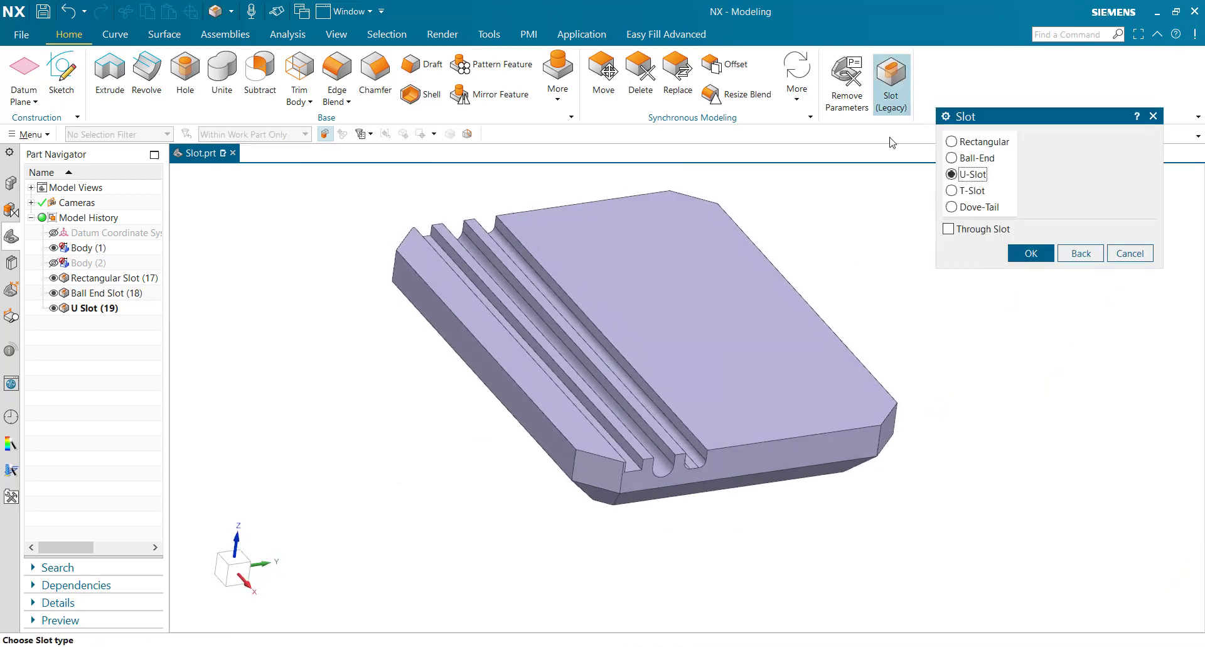
- Place a T-slot on the top face: Top Width 10, Top Depth 5, Bottom Width 15, Bottom Depth 5, Length 250
{"action": "left_click", "coordinate": [962, 191]}
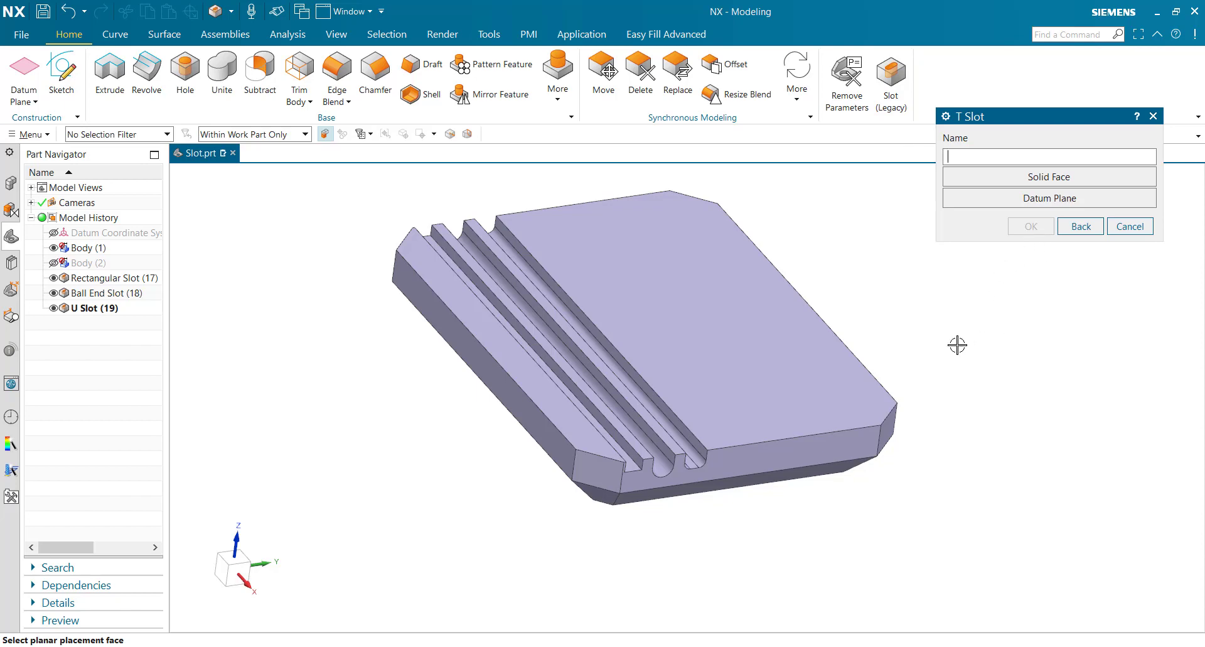
{"action": "left_click", "coordinate": [734, 408]}
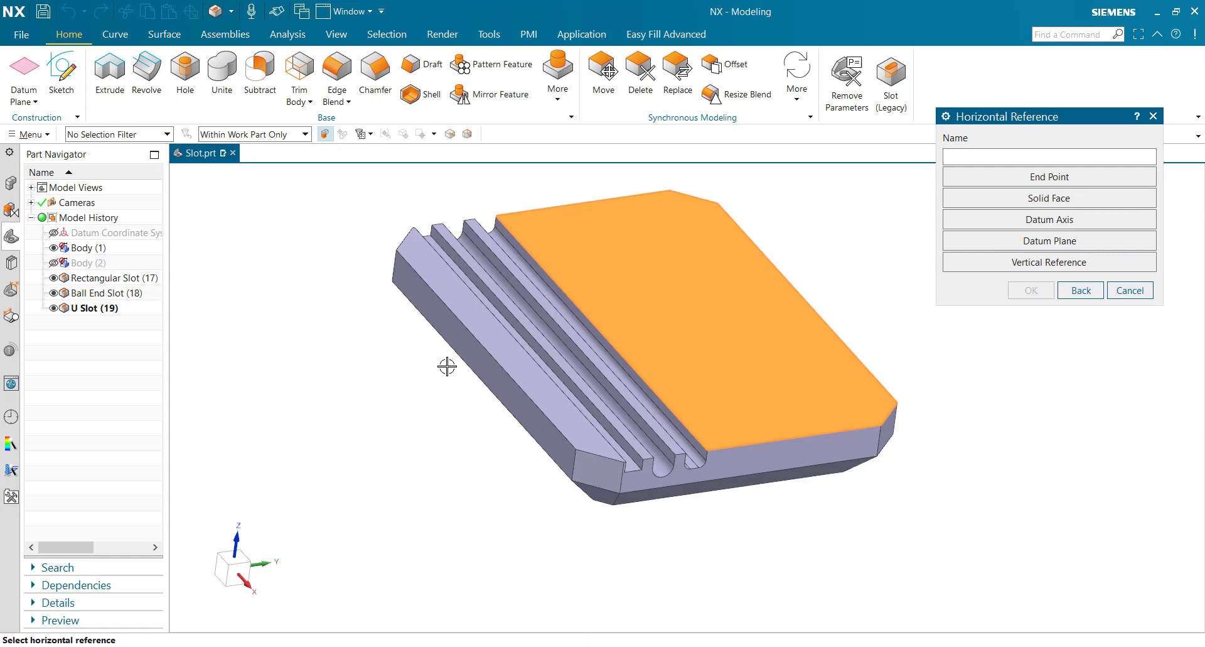
{"action": "left_click", "coordinate": [463, 345]}
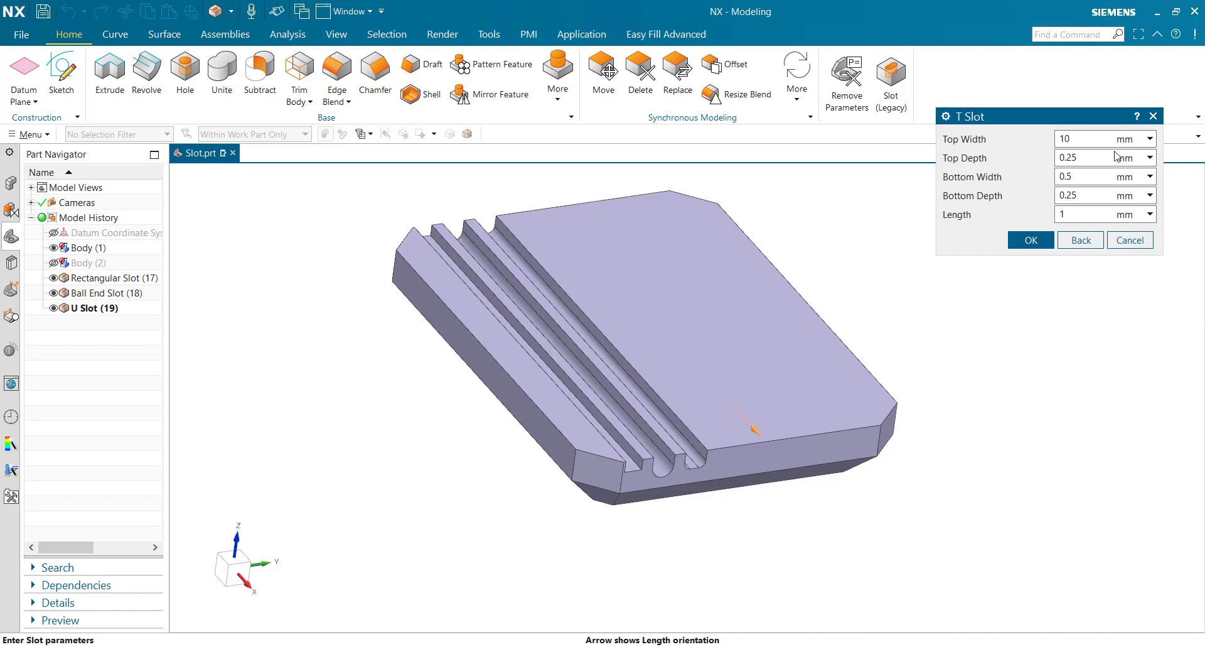
{"action": "double_click", "coordinate": [1086, 162]}
{"action": "left_click", "coordinate": [1030, 240]}
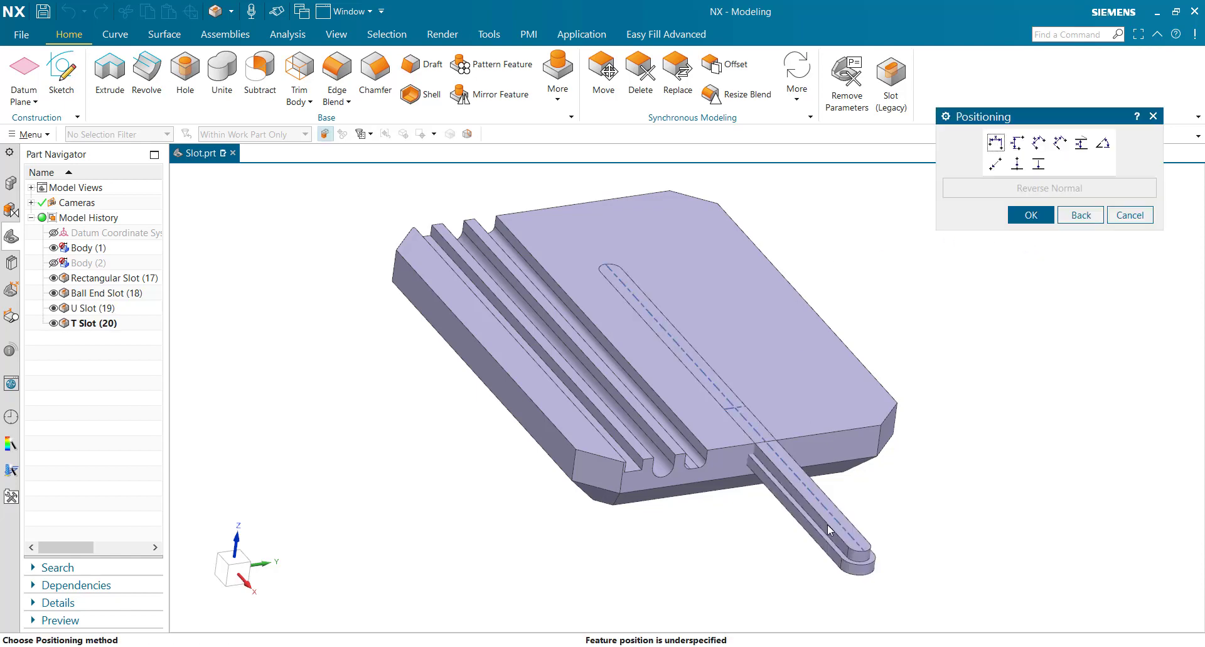
{"action": "scroll", "coordinate": [831, 542], "scroll_direction": "down", "scroll_amount": 2}
{"action": "scroll", "coordinate": [936, 420], "scroll_direction": "up", "scroll_amount": 1}
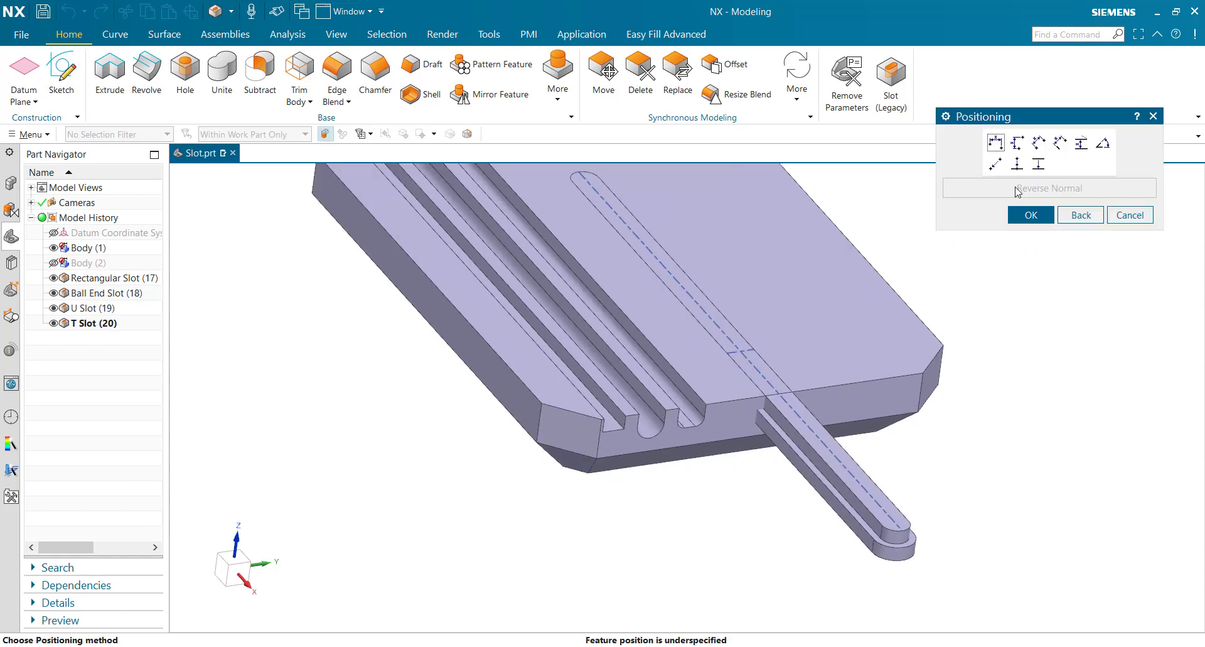
- Set the T slot's horizontal distance to 100 mm from the plate's front edge to its centreline
{"action": "left_click", "coordinate": [995, 142]}
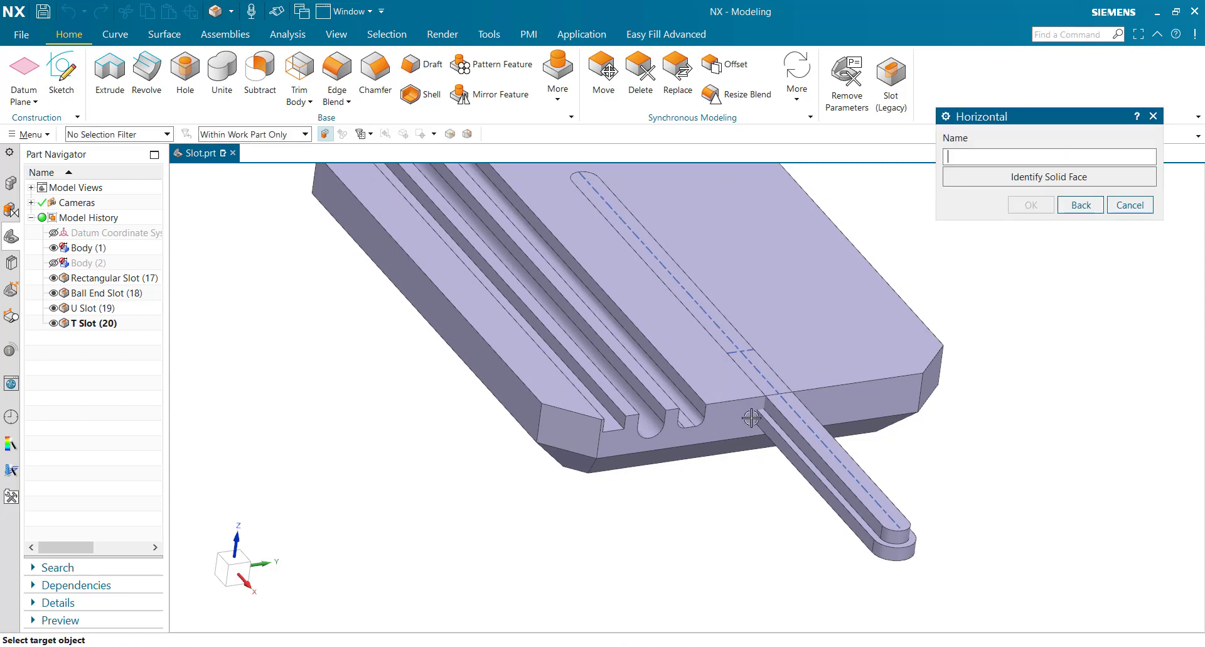
{"action": "left_click", "coordinate": [810, 391]}
{"action": "left_click", "coordinate": [750, 348]}
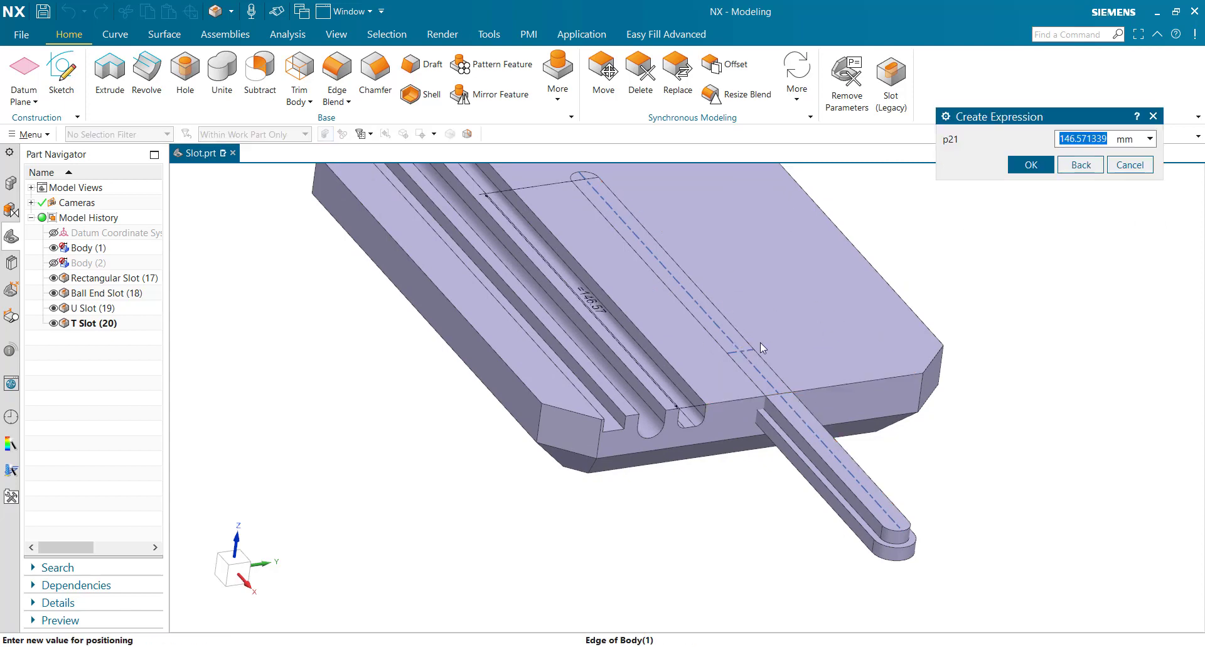
{"action": "left_click", "coordinate": [1081, 166]}
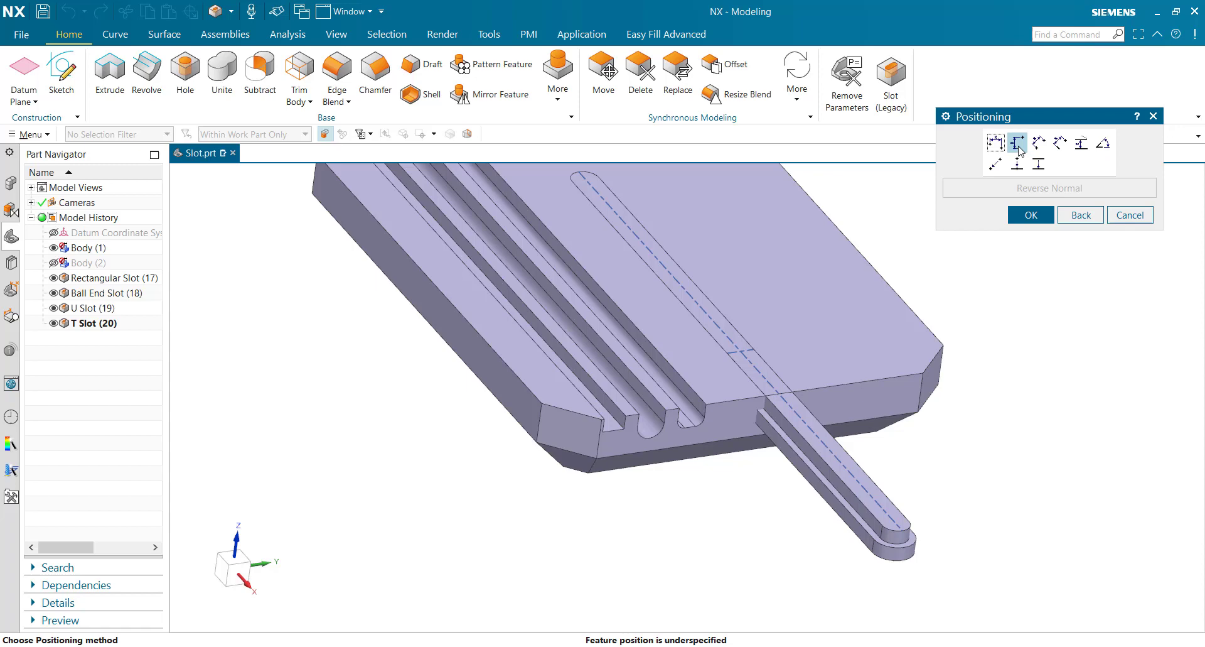
{"action": "middle_click", "coordinate": [998, 153]}
{"action": "left_click", "coordinate": [811, 389]}
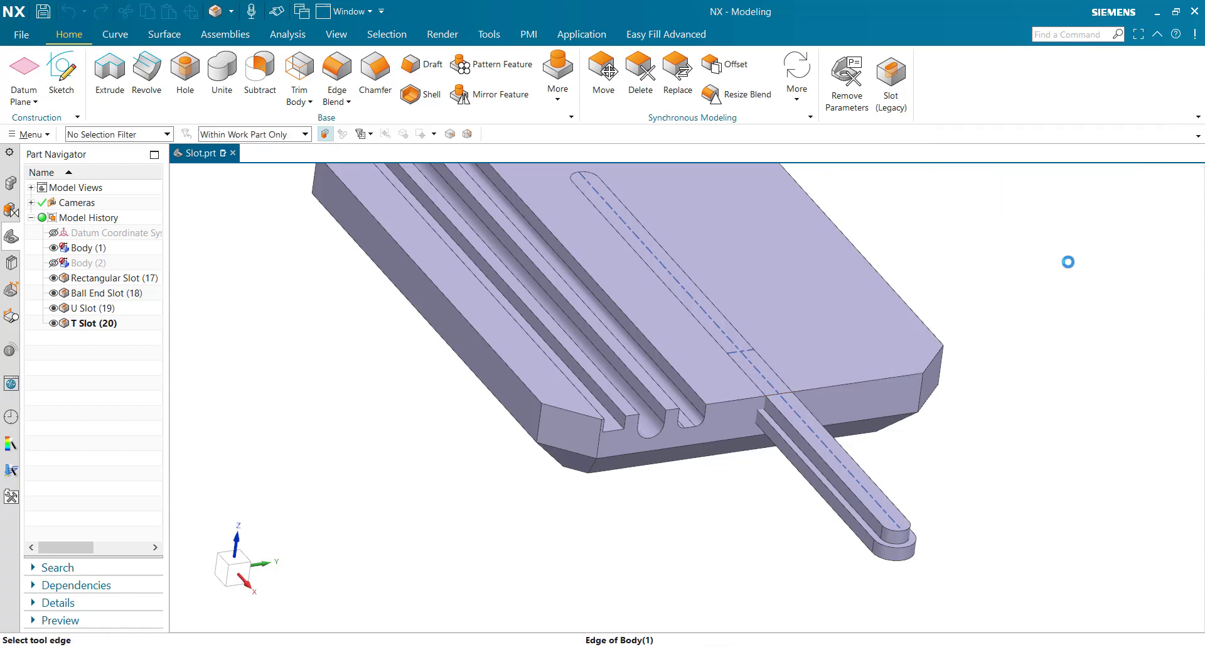
{"action": "scroll", "coordinate": [739, 349], "scroll_direction": "up", "scroll_amount": 2}
{"action": "left_click", "coordinate": [732, 351]}
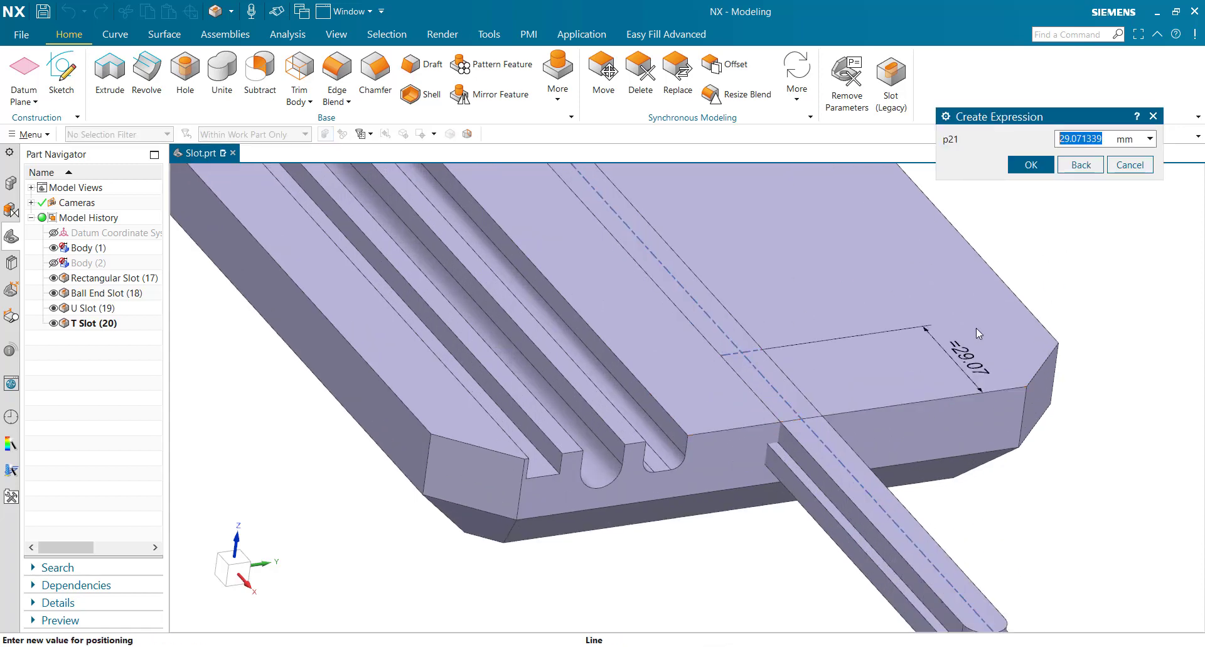
{"action": "type", "text": "100"}
{"action": "left_click", "coordinate": [1031, 166]}
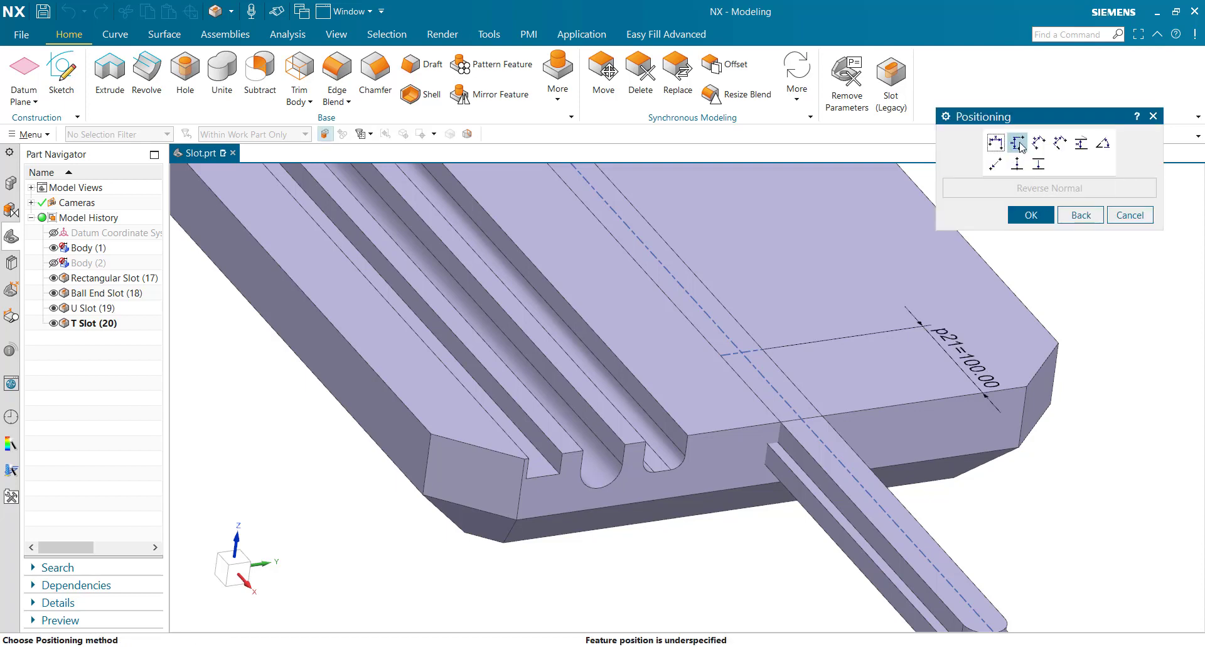
- Set the vertical distance to 20 mm from the U slot edge and accept the T slot position
{"action": "left_click", "coordinate": [1018, 143]}
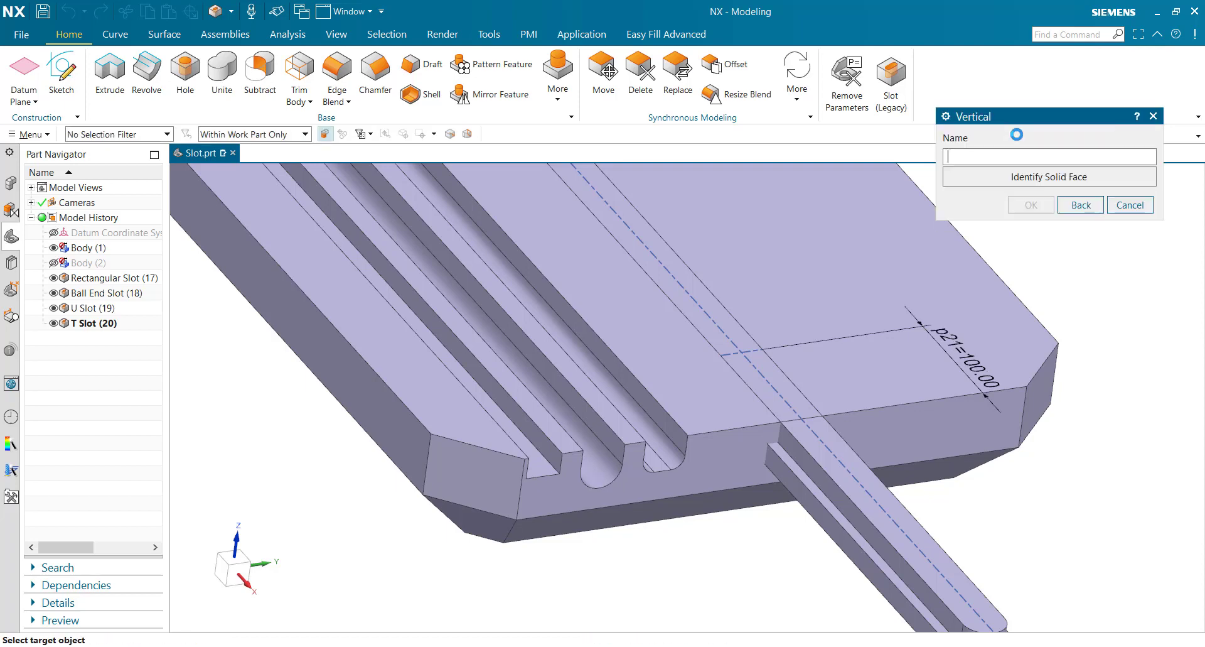
{"action": "left_click", "coordinate": [662, 412]}
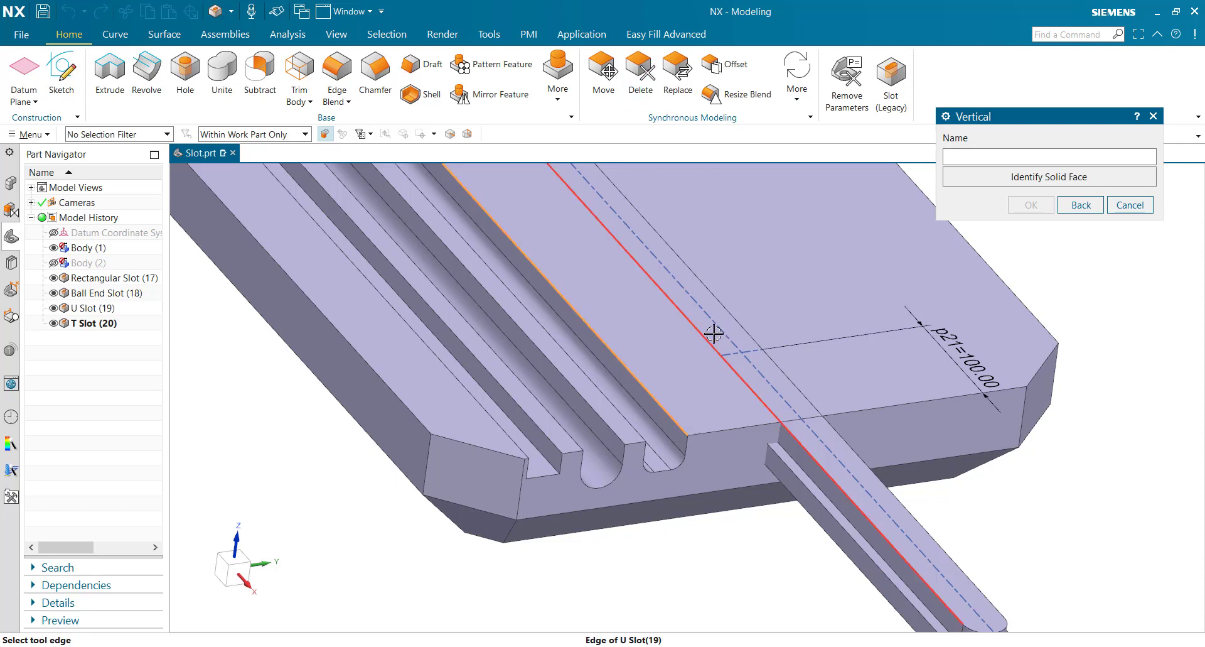
{"action": "left_click", "coordinate": [713, 333]}
{"action": "type", "text": "20"}
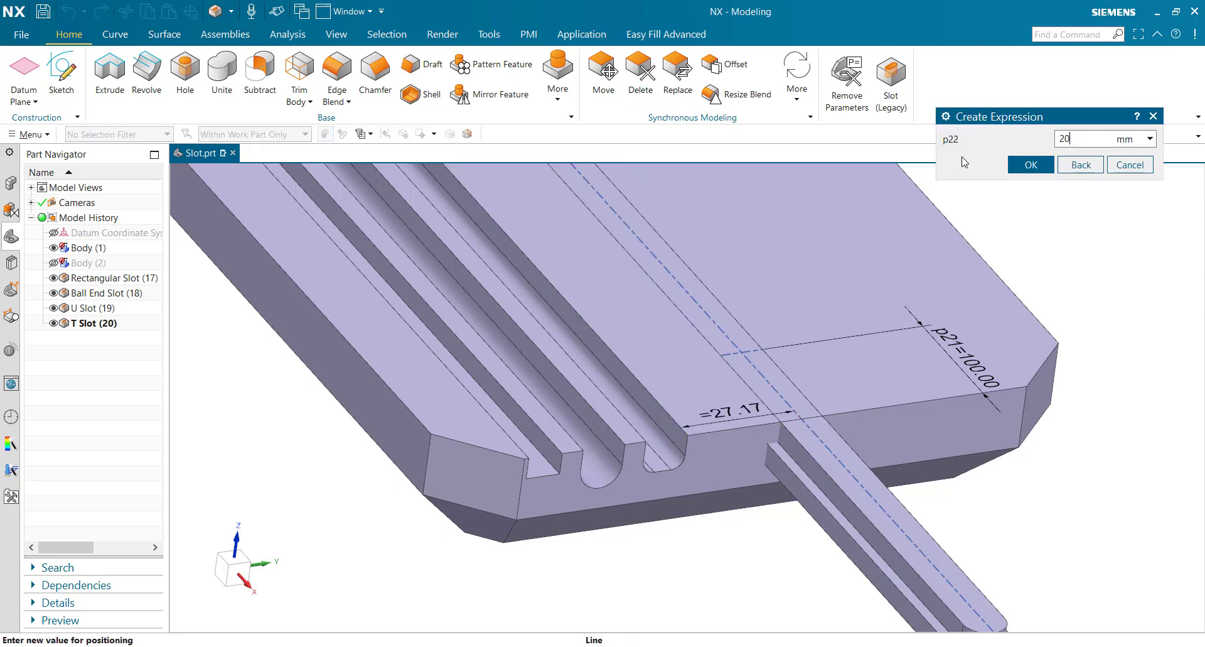
{"action": "left_click", "coordinate": [1030, 163]}
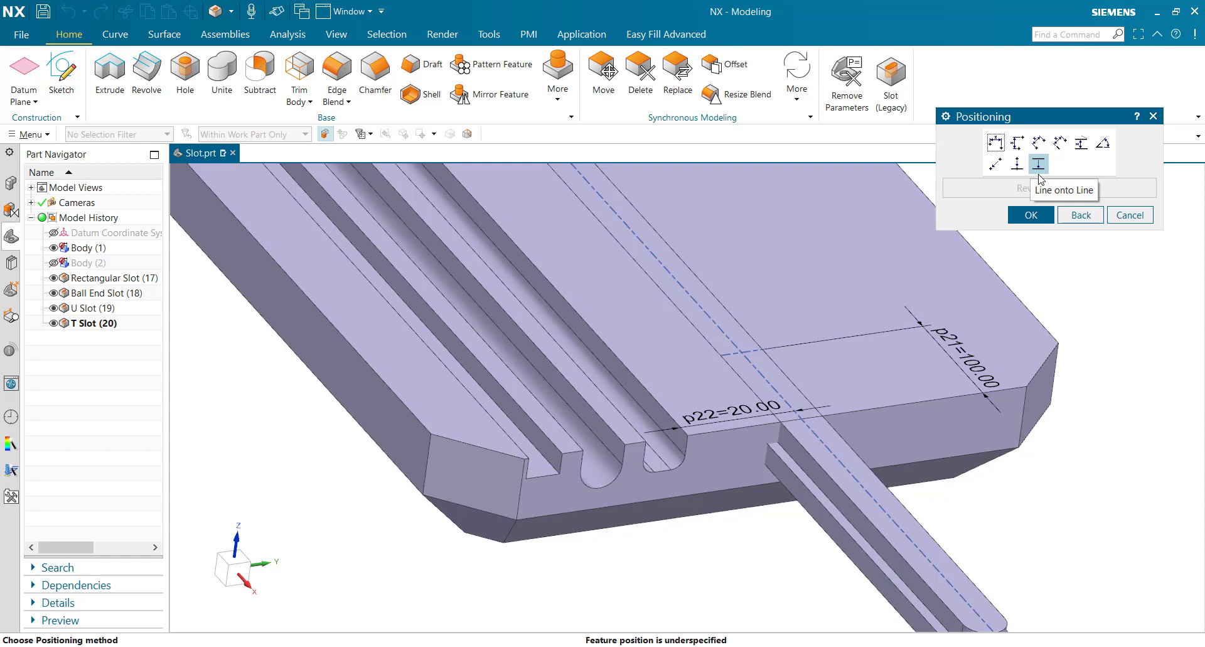
{"action": "left_click", "coordinate": [1031, 209]}
{"action": "key", "text": "ctrl+alt+r"}
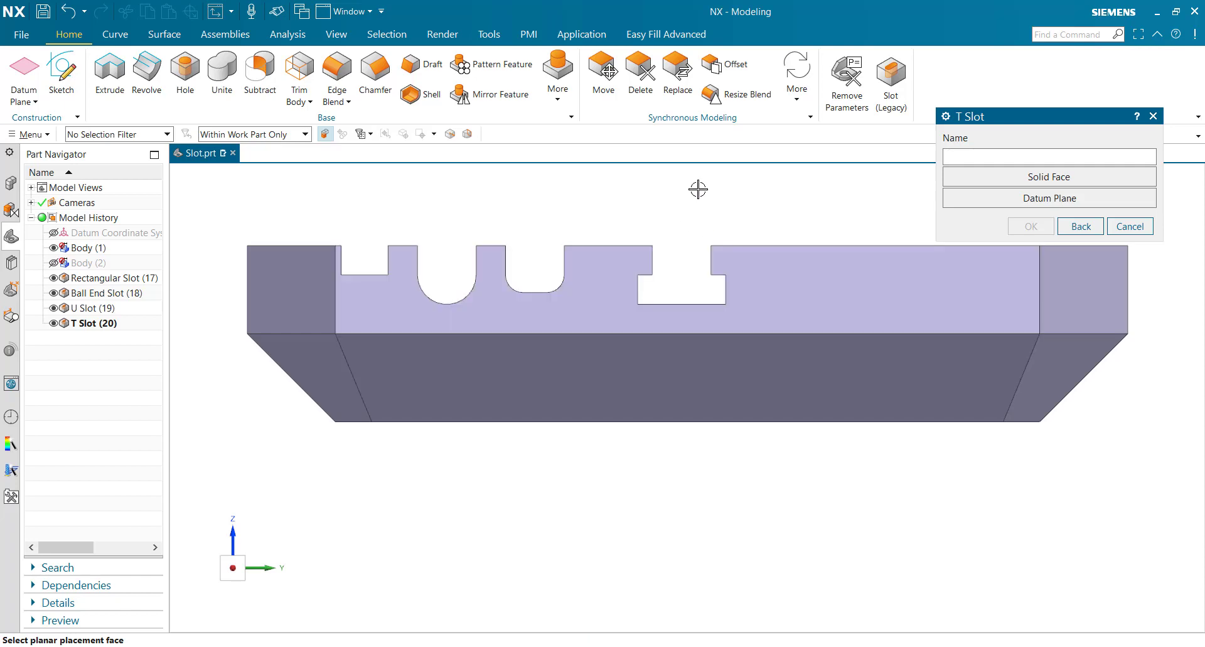
{"action": "scroll", "coordinate": [702, 273], "scroll_direction": "down", "scroll_amount": 3}
{"action": "middle_click_drag", "start_coordinate": [706, 349], "coordinate": [745, 371]}
{"action": "key", "text": "Home"}
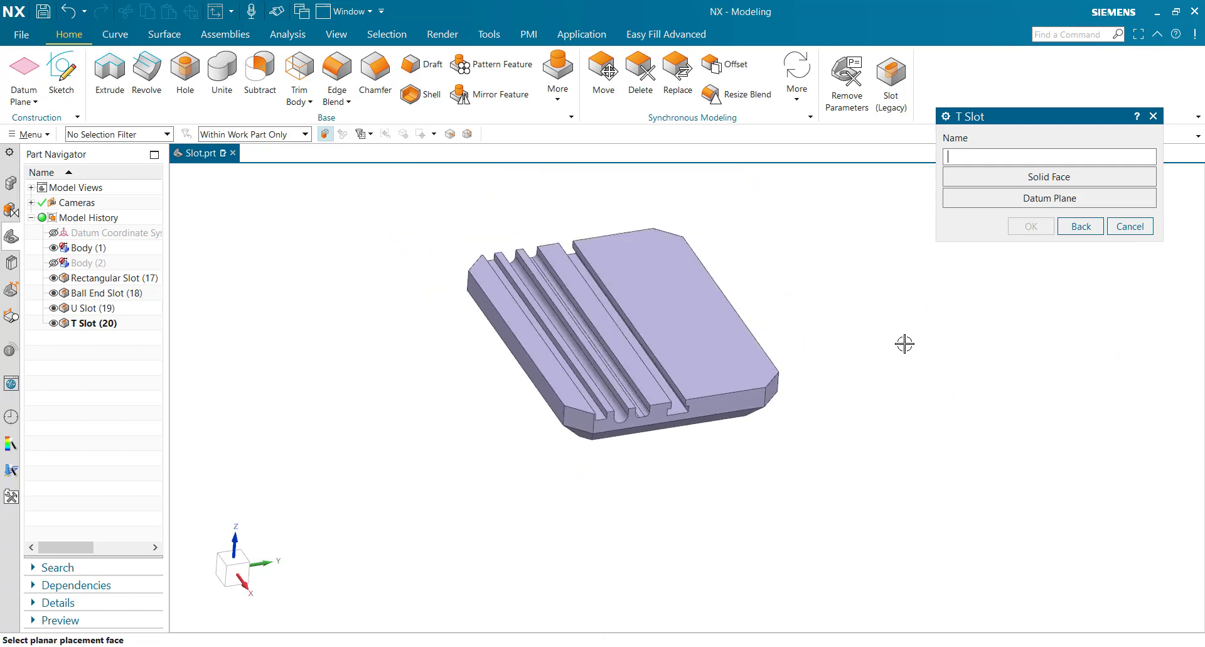
- Place a dovetail slot on the top face: width 5, depth 8, angle 45°, length 250 mm
{"action": "left_click", "coordinate": [1130, 226]}
{"action": "left_click", "coordinate": [890, 80]}
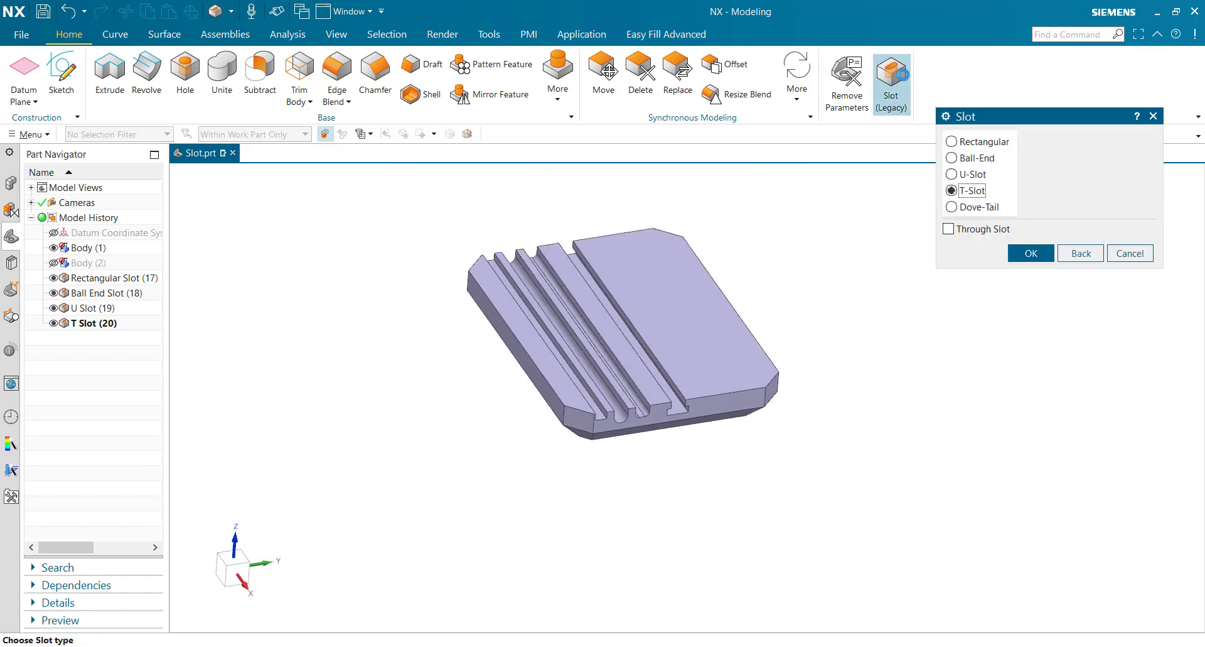
{"action": "double_click", "coordinate": [952, 207]}
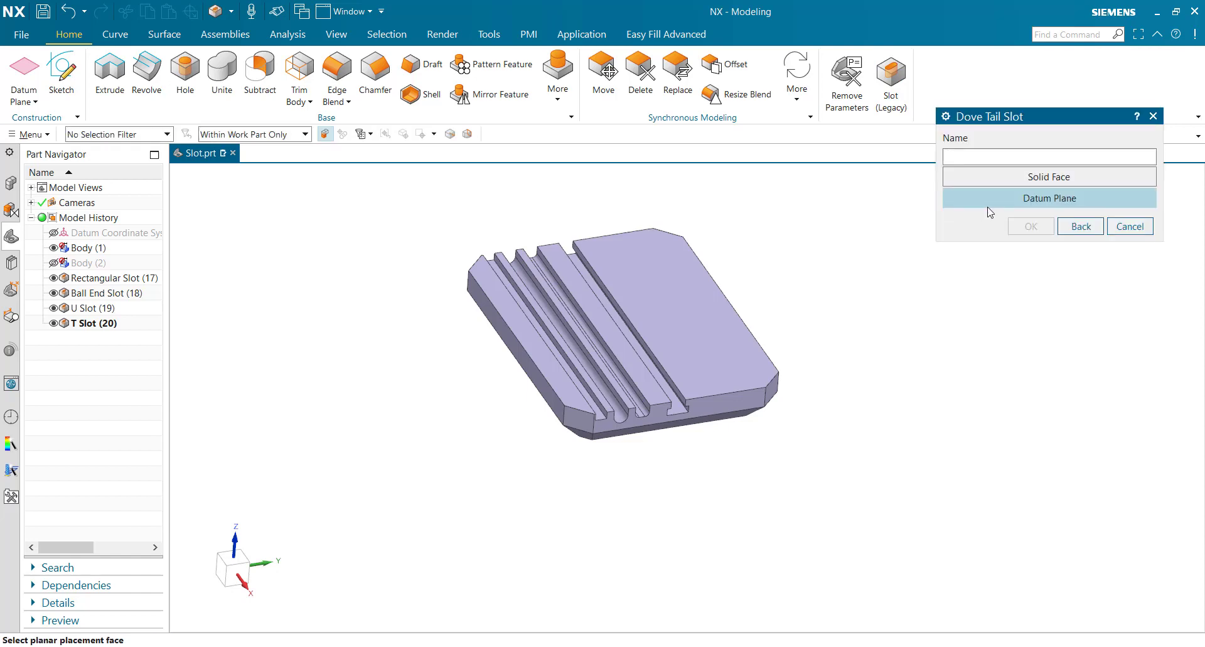
{"action": "left_click", "coordinate": [702, 327]}
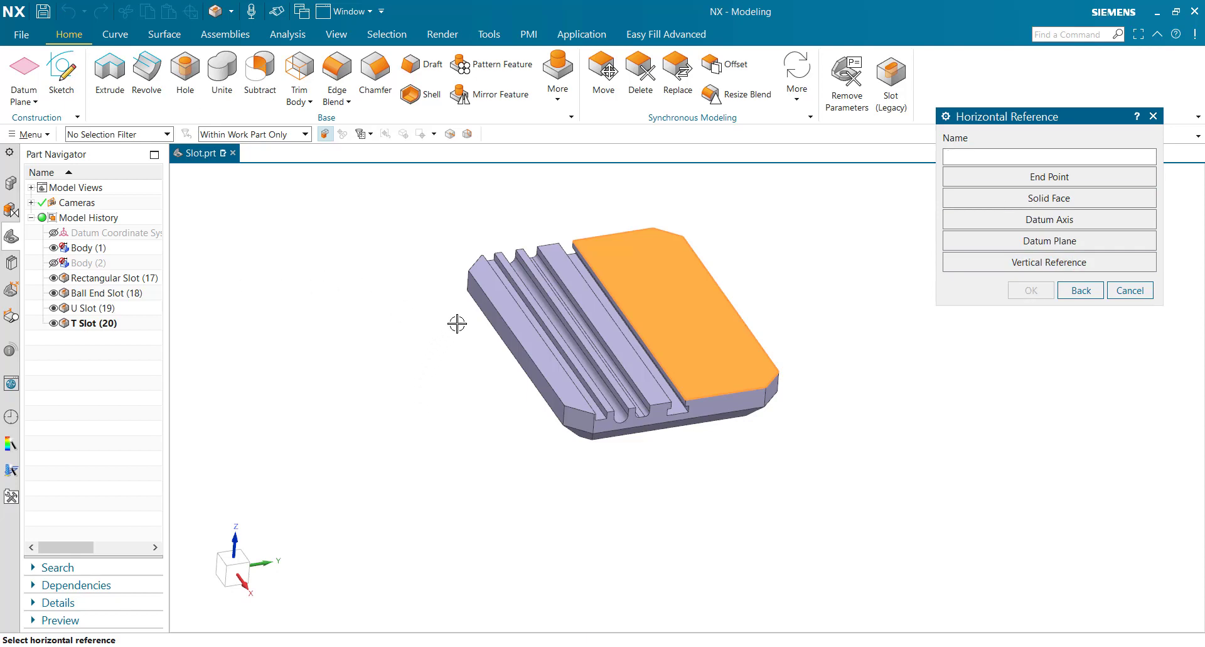
{"action": "left_click", "coordinate": [486, 315]}
{"action": "type", "text": "250"}
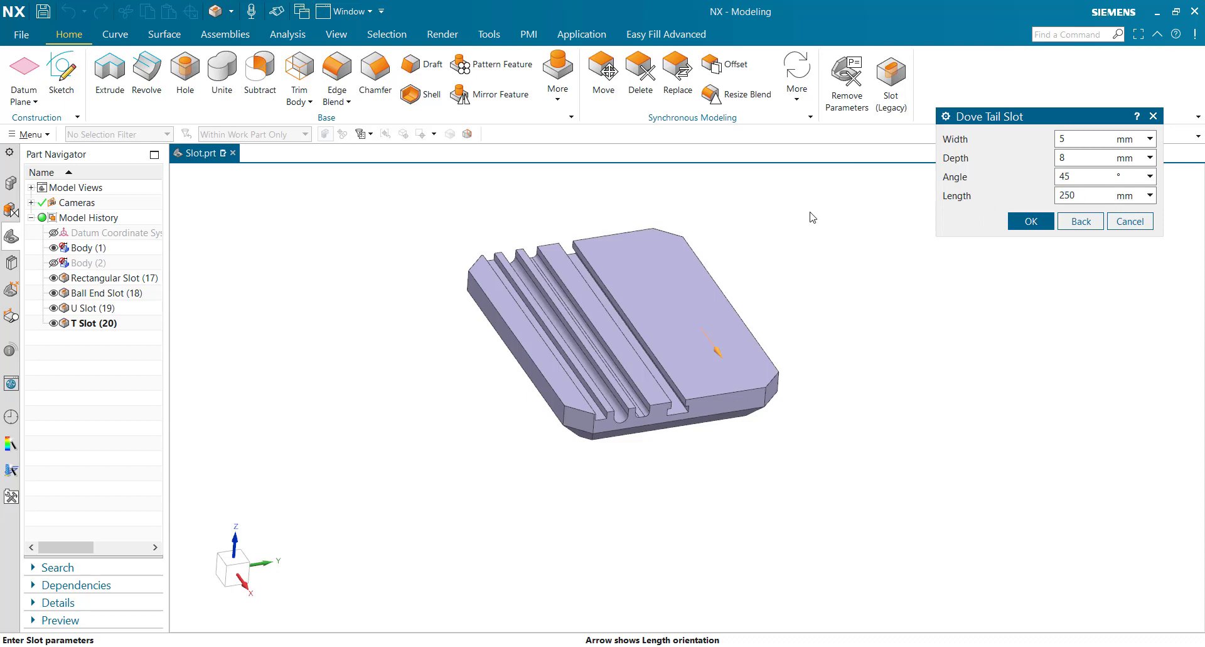
{"action": "left_click", "coordinate": [1031, 222]}
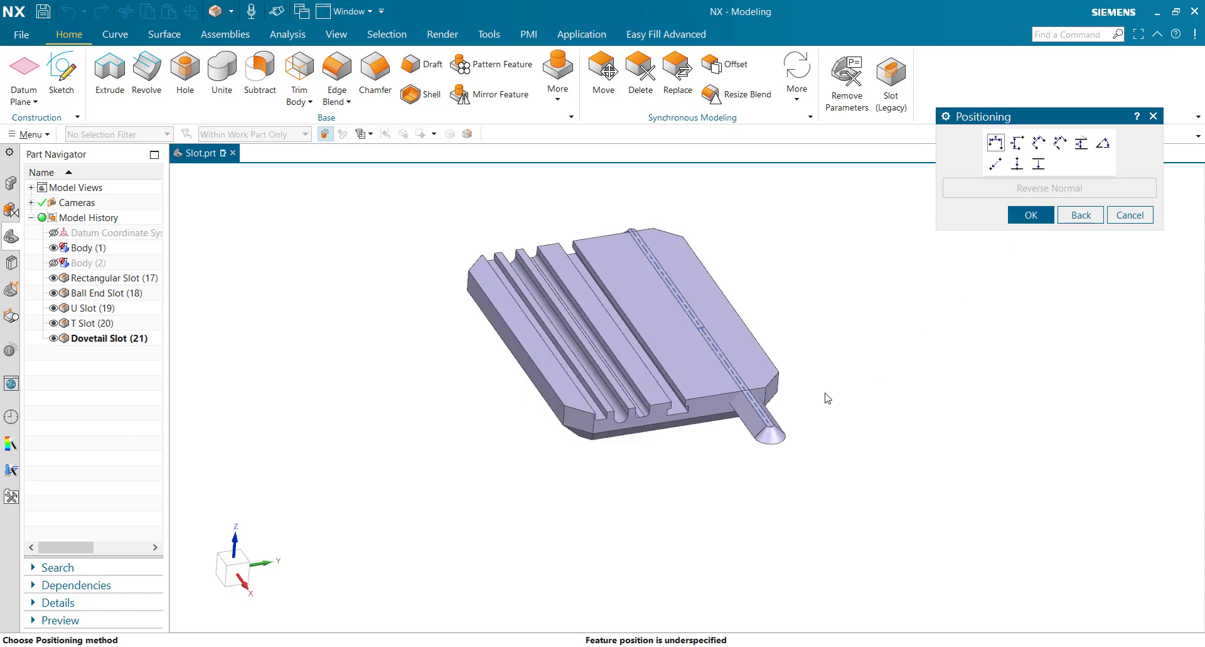
{"action": "scroll", "coordinate": [826, 398], "scroll_direction": "up", "scroll_amount": 3}
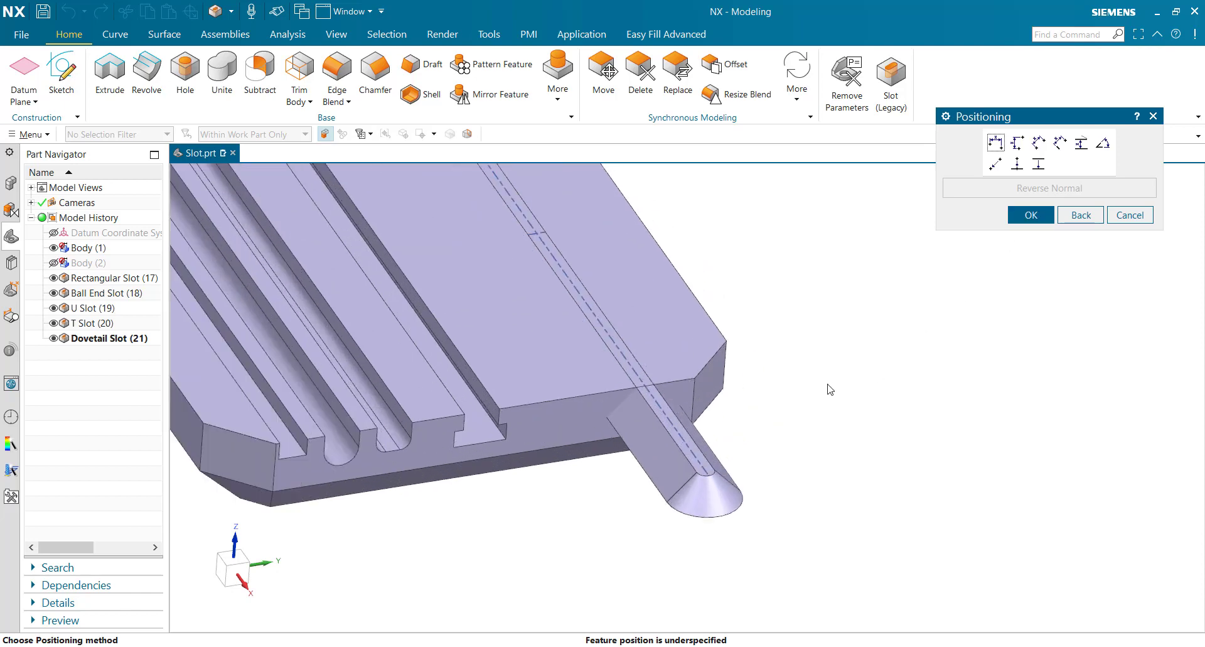
- Set the dovetail slot 100 mm horizontally from the plate's front edge to its centreline
{"action": "left_click", "coordinate": [996, 144]}
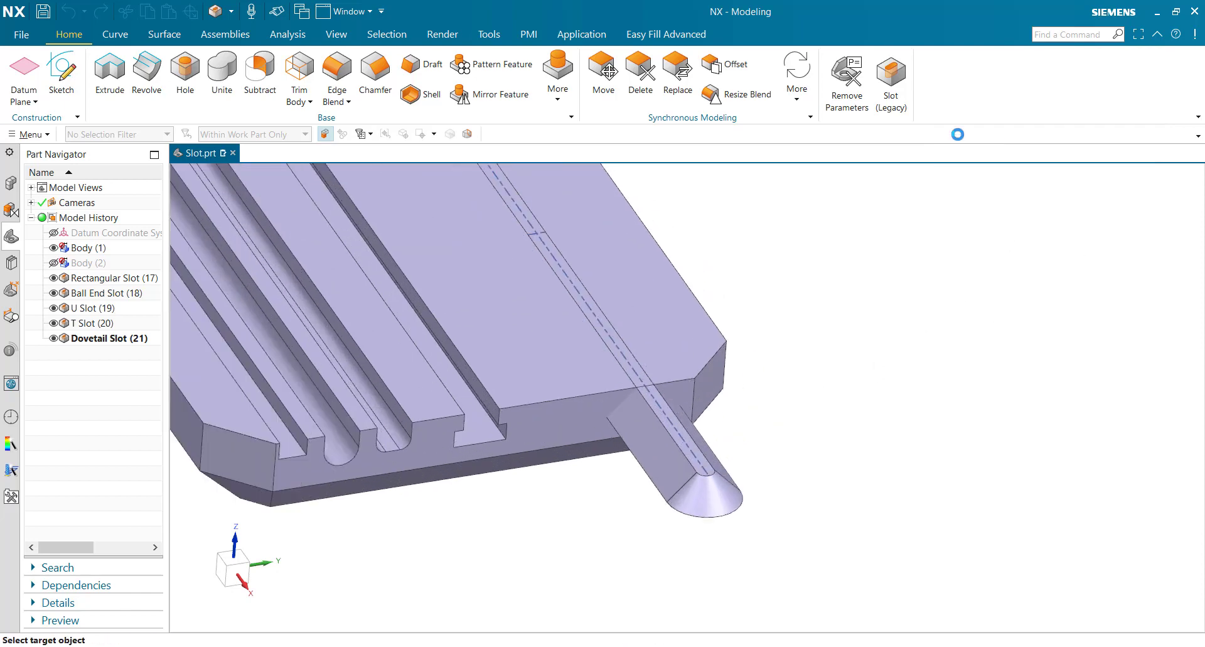
{"action": "left_click", "coordinate": [608, 390]}
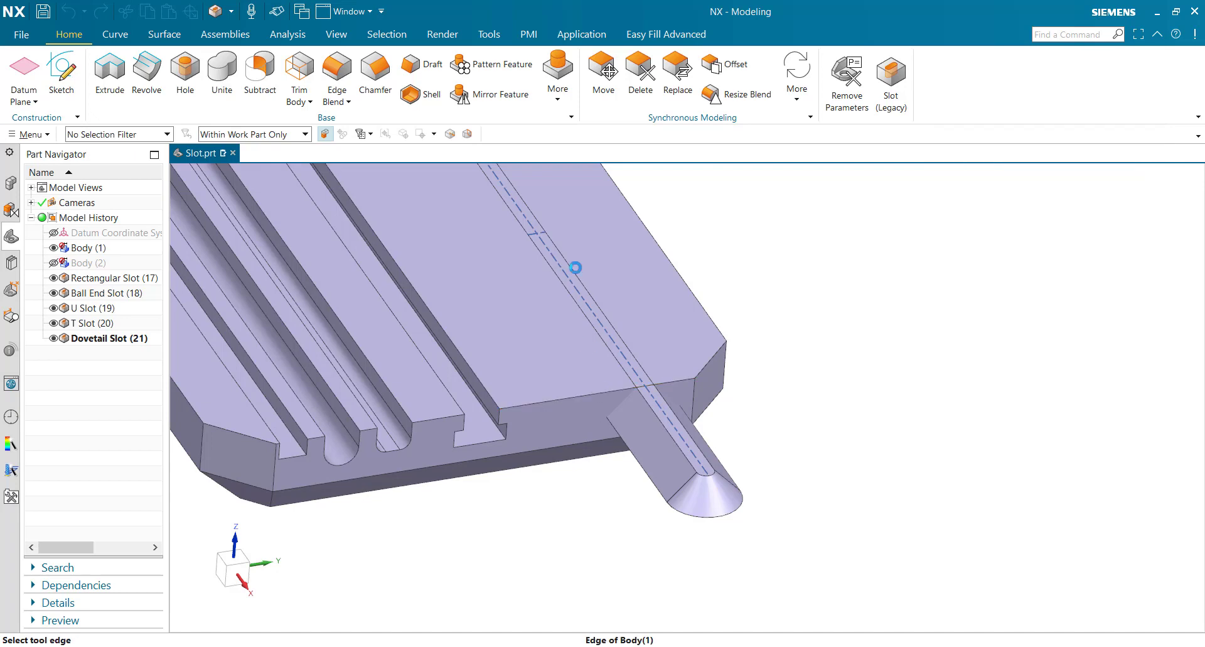
{"action": "left_click", "coordinate": [531, 234]}
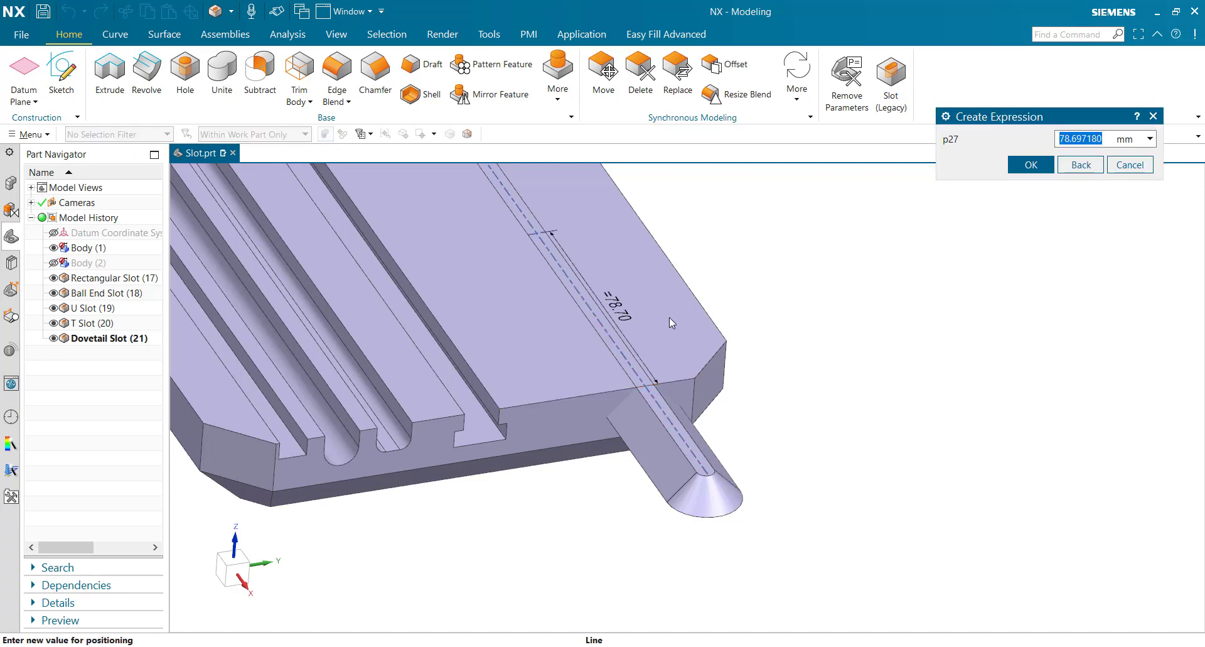
{"action": "type", "text": "100"}
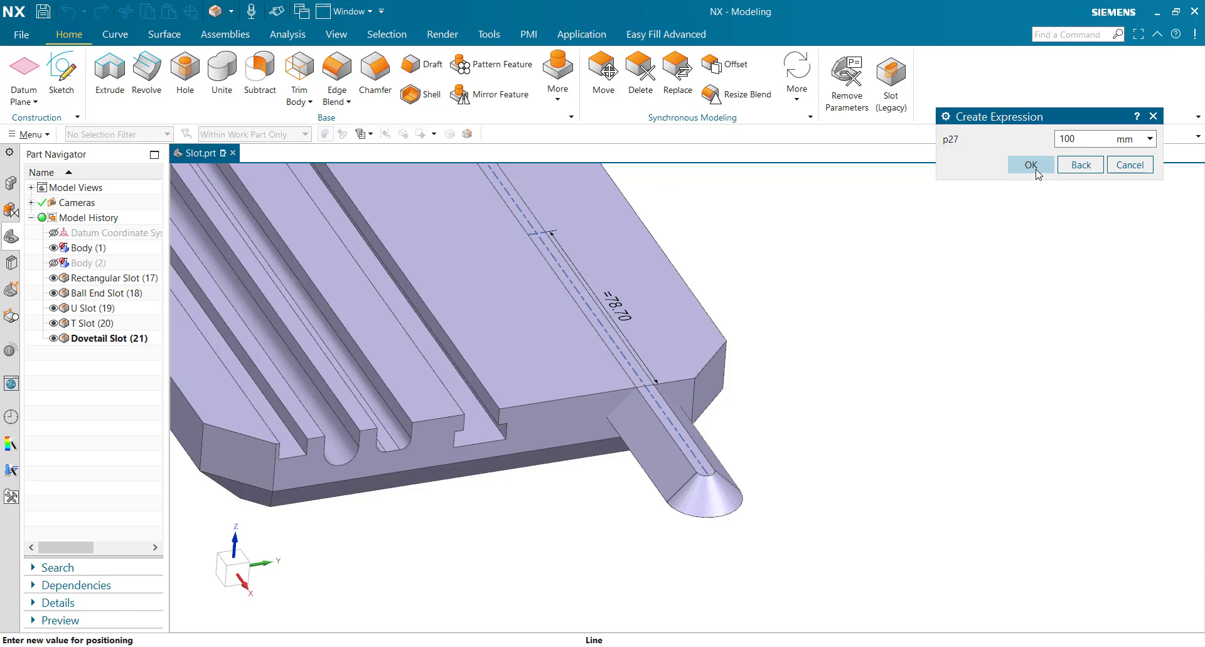
{"action": "left_click", "coordinate": [1030, 165]}
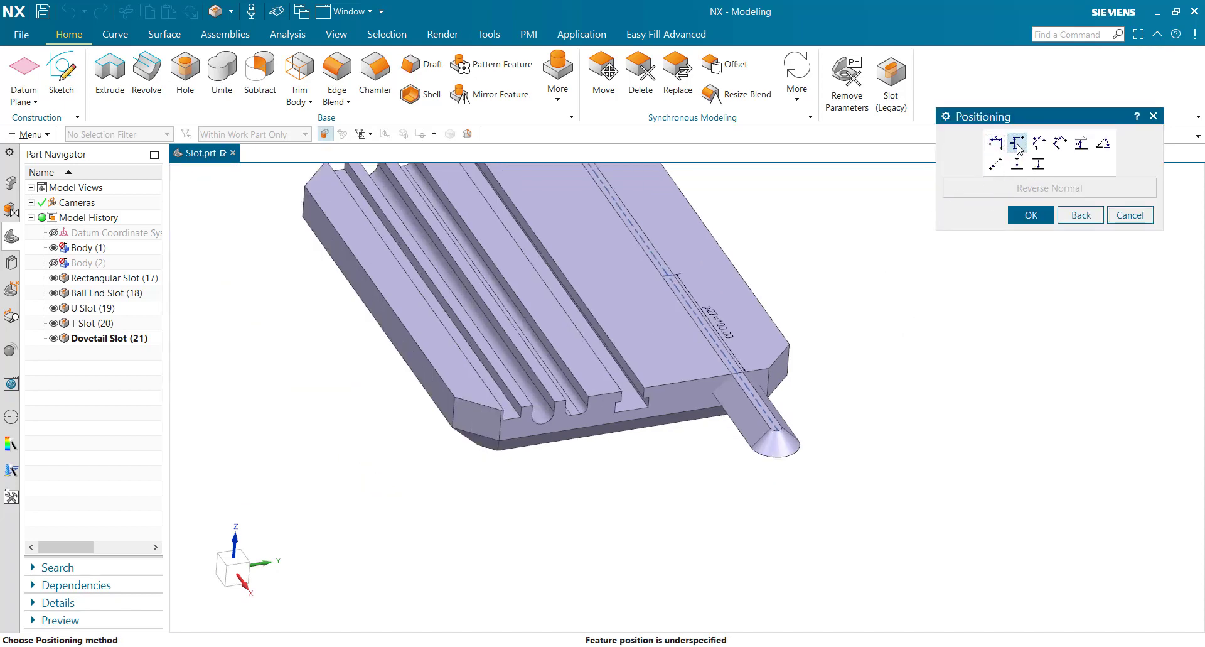
- Set the dovetail slot 30 mm vertically from the plate's right edge
{"action": "left_click", "coordinate": [1016, 143]}
{"action": "scroll", "coordinate": [753, 273], "scroll_direction": "up", "scroll_amount": 1}
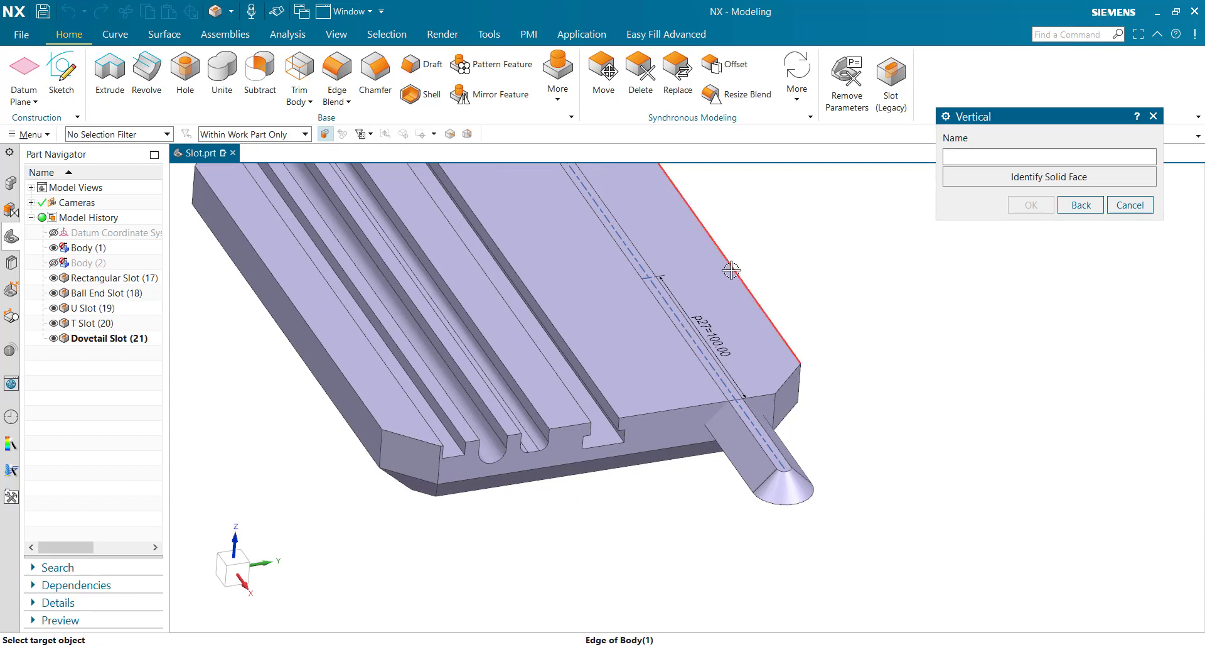
{"action": "left_click", "coordinate": [732, 270]}
{"action": "left_click", "coordinate": [675, 306]}
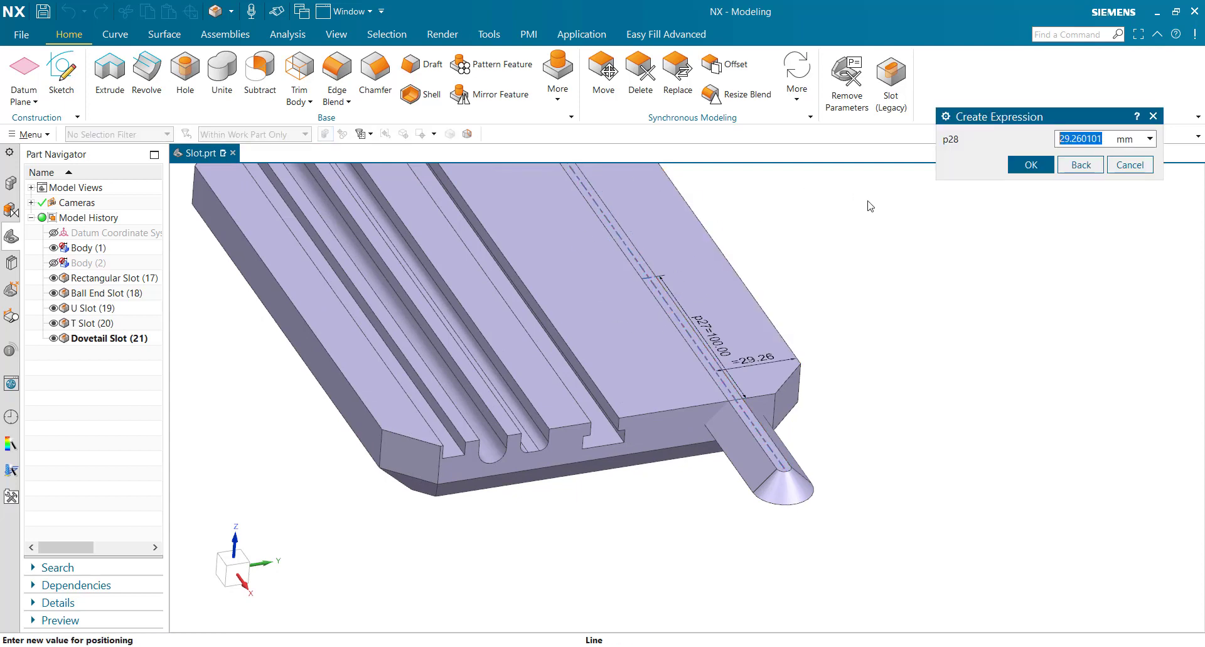
{"action": "type", "text": "30"}
{"action": "left_click", "coordinate": [1030, 164]}
- Finish the dovetail slot and view the plate side-on showing all five slot profiles
{"action": "left_click", "coordinate": [1029, 214]}
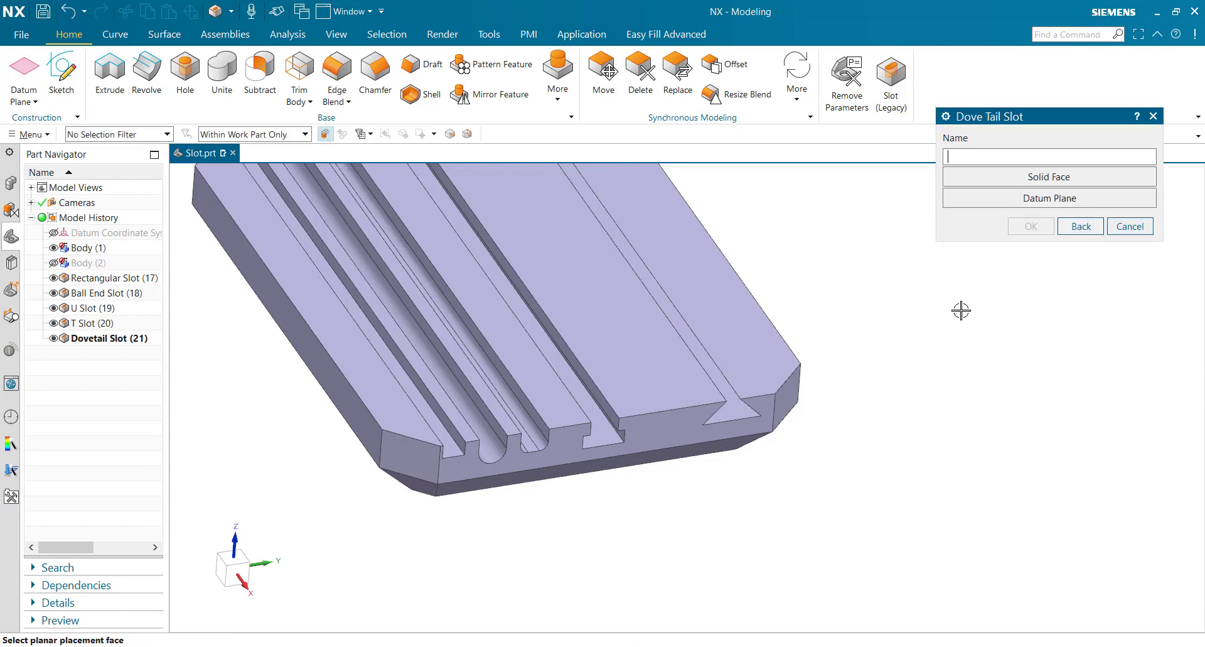
{"action": "key", "text": "ctrl+f"}
{"action": "key", "text": "ctrl+alt+r"}
{"action": "scroll", "coordinate": [749, 342], "scroll_direction": "up", "scroll_amount": 3}
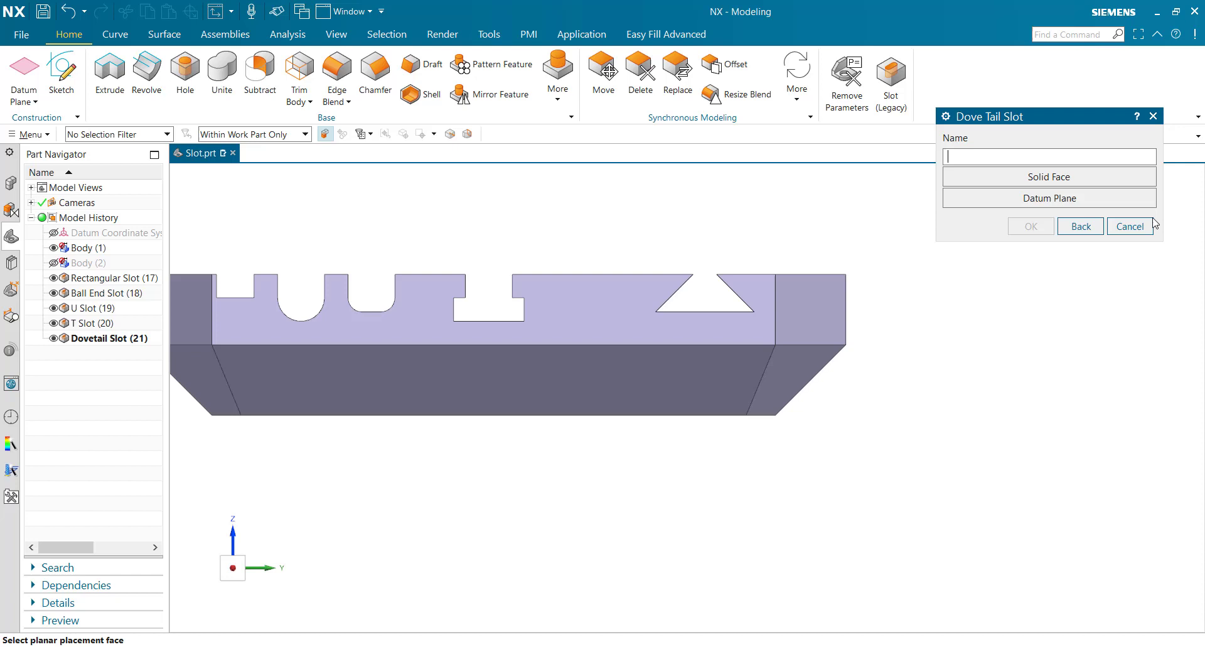
{"action": "left_click", "coordinate": [1130, 226]}
{"action": "scroll", "coordinate": [1007, 301], "scroll_direction": "up", "scroll_amount": 3}
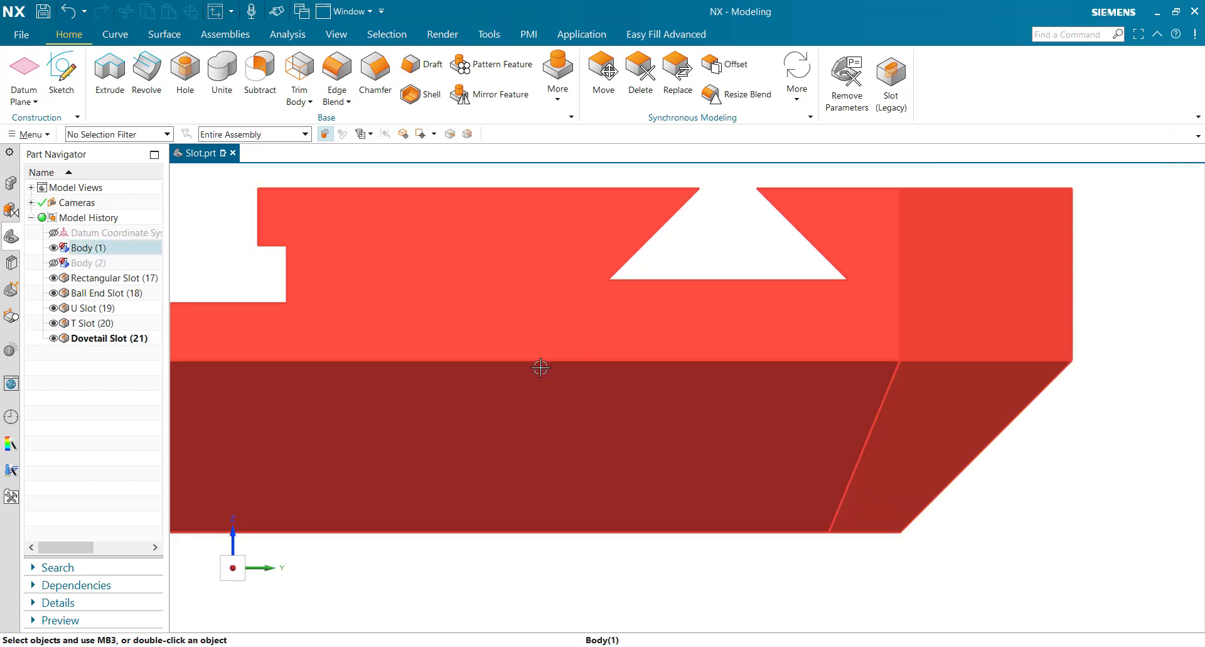
{"action": "scroll", "coordinate": [762, 256], "scroll_direction": "down", "scroll_amount": 2}
{"action": "scroll", "coordinate": [754, 377], "scroll_direction": "down", "scroll_amount": 2}
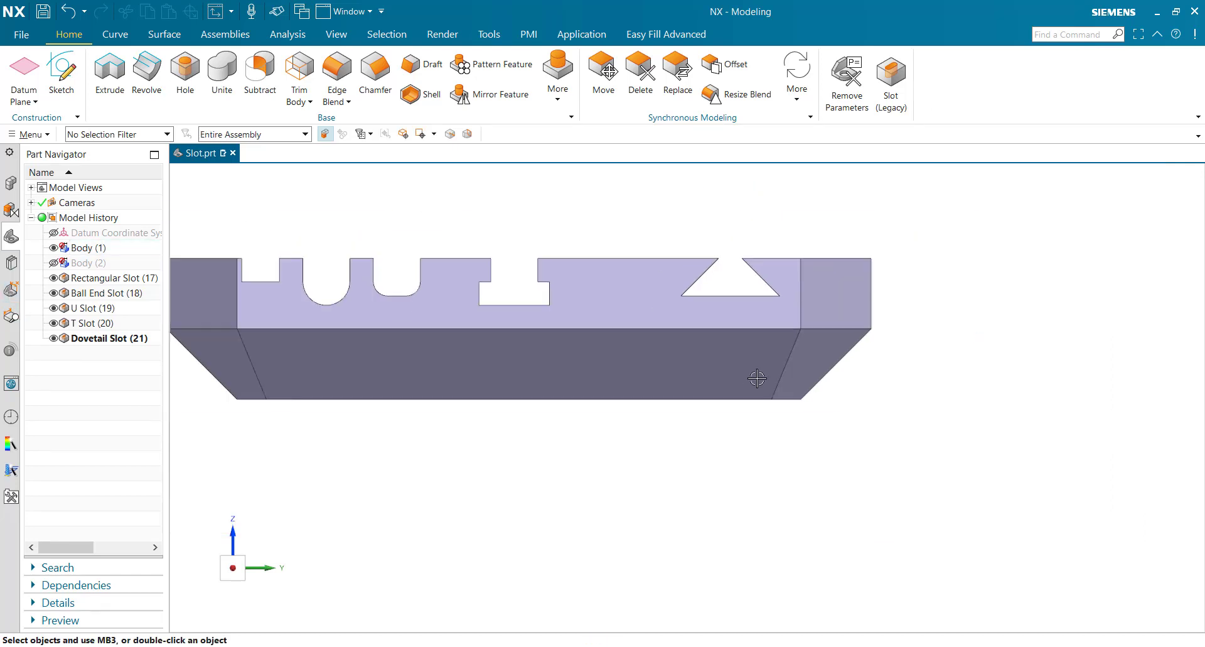
{"action": "scroll", "coordinate": [250, 336], "scroll_direction": "down", "scroll_amount": 1}
{"action": "scroll", "coordinate": [761, 280], "scroll_direction": "up", "scroll_amount": 3}
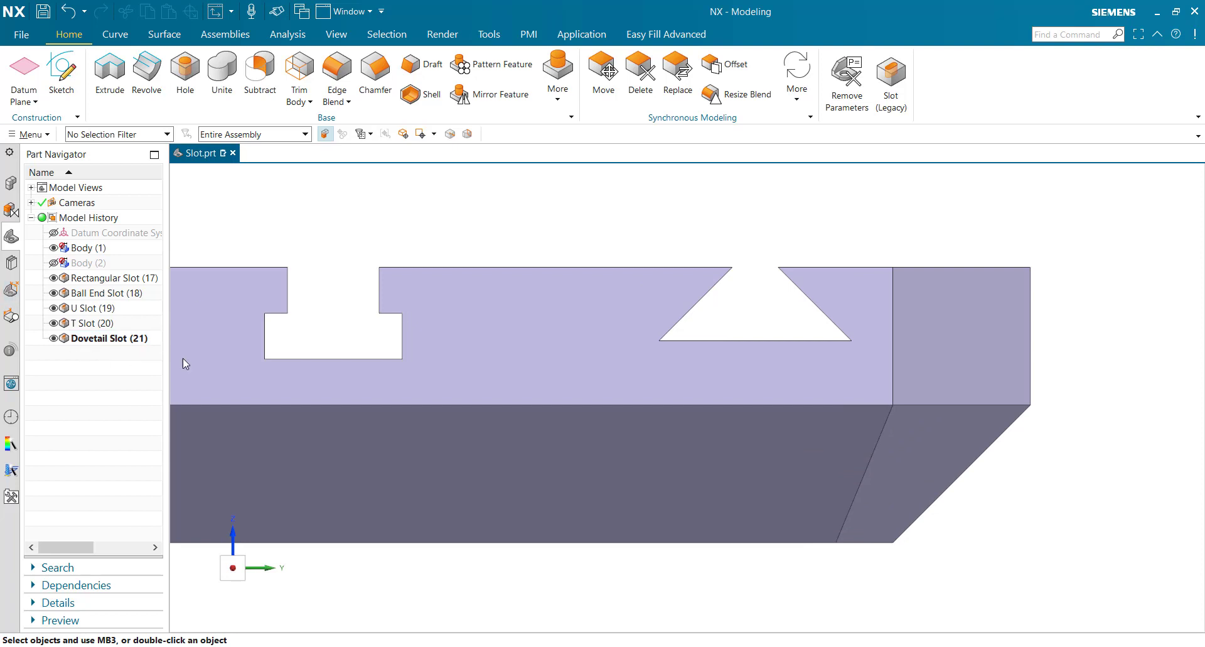
{"action": "scroll", "coordinate": [744, 368], "scroll_direction": "down", "scroll_amount": 2}
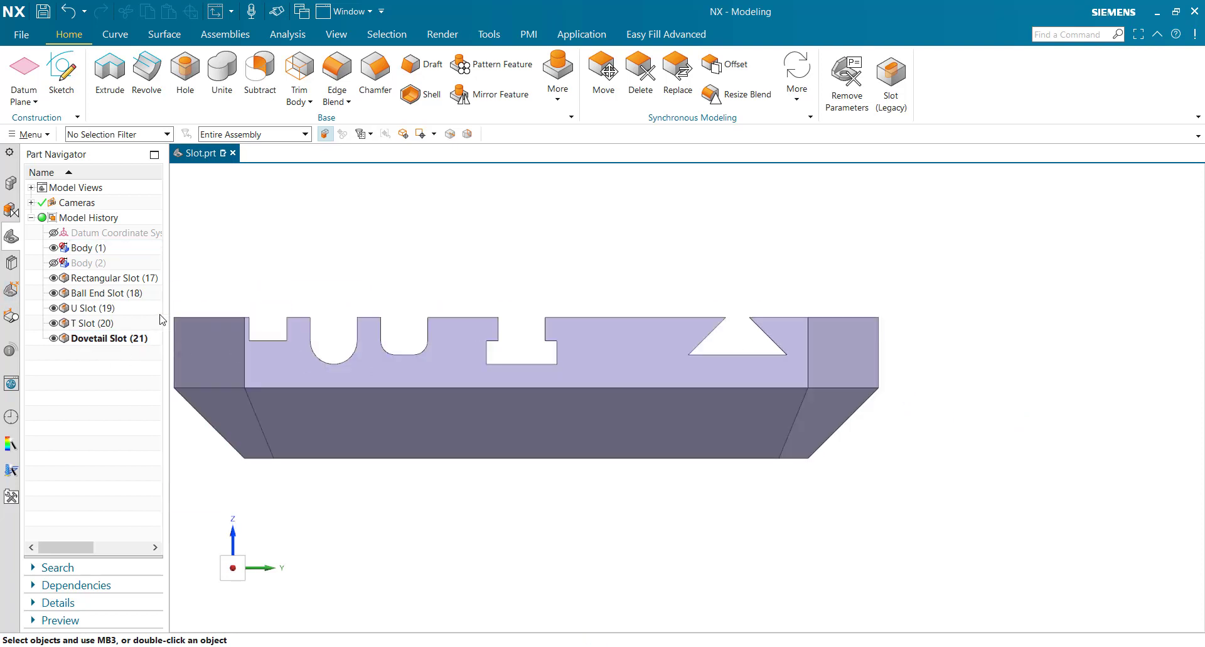
- Edit Dovetail Slot (21) from the Part Navigator, setting its width to 10 mm
{"action": "double_click", "coordinate": [107, 338]}
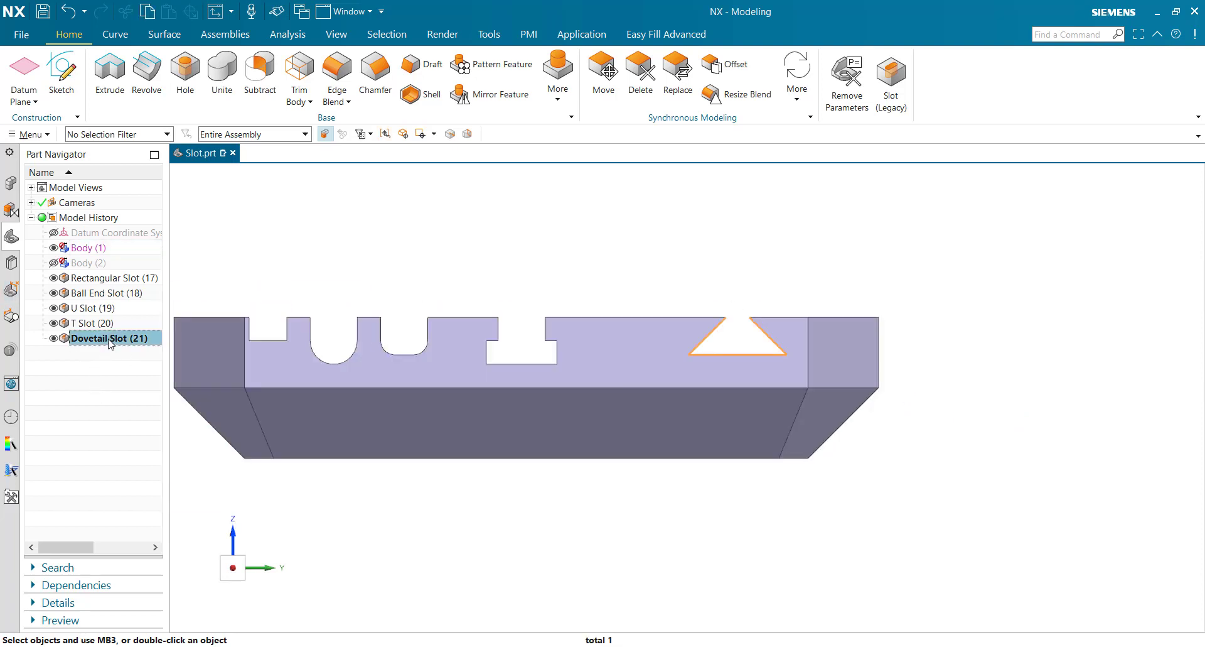
{"action": "left_click", "coordinate": [1067, 148]}
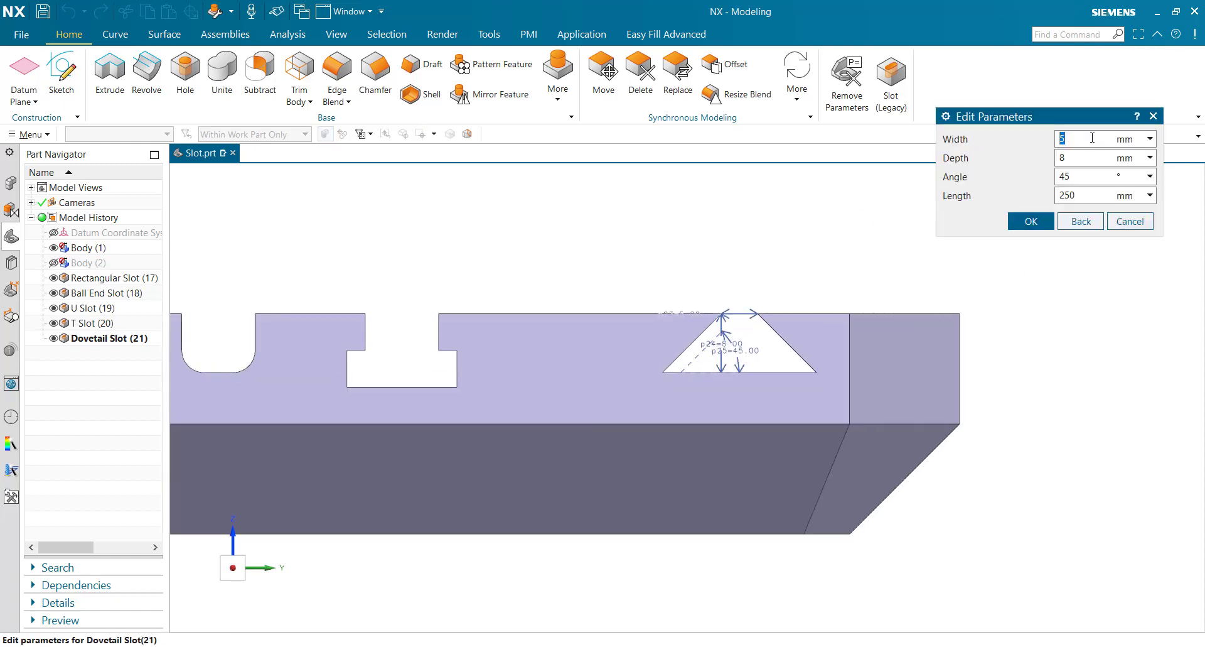
{"action": "left_click", "coordinate": [1031, 220]}
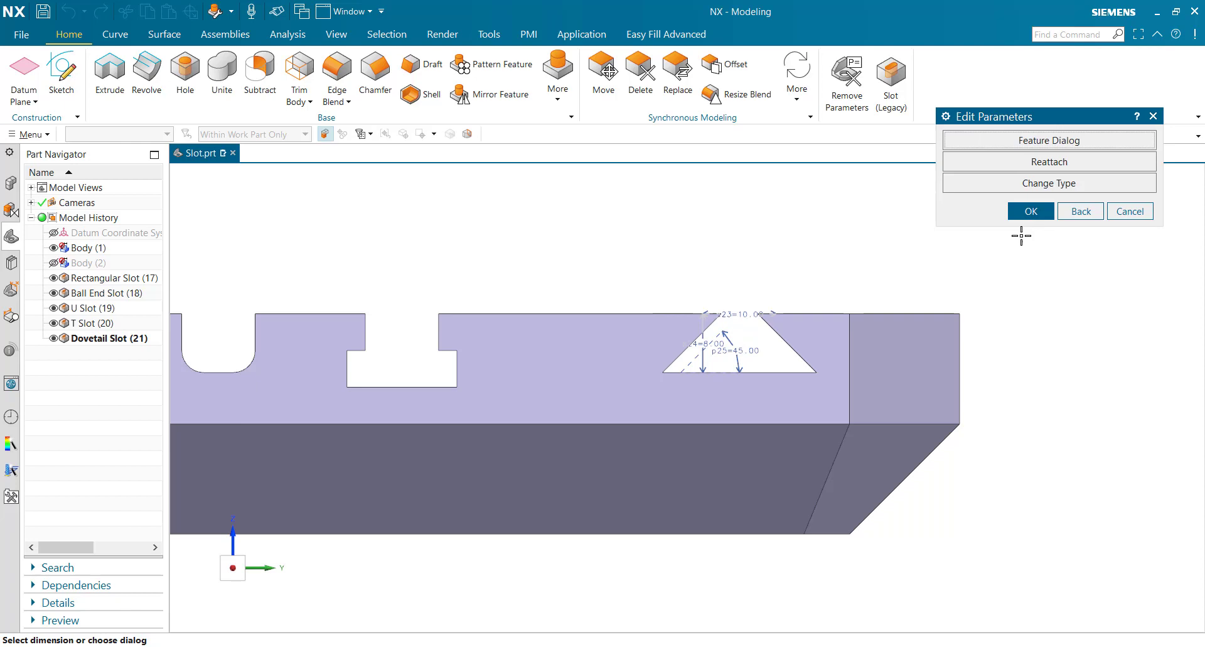
{"action": "left_click", "coordinate": [1031, 220]}
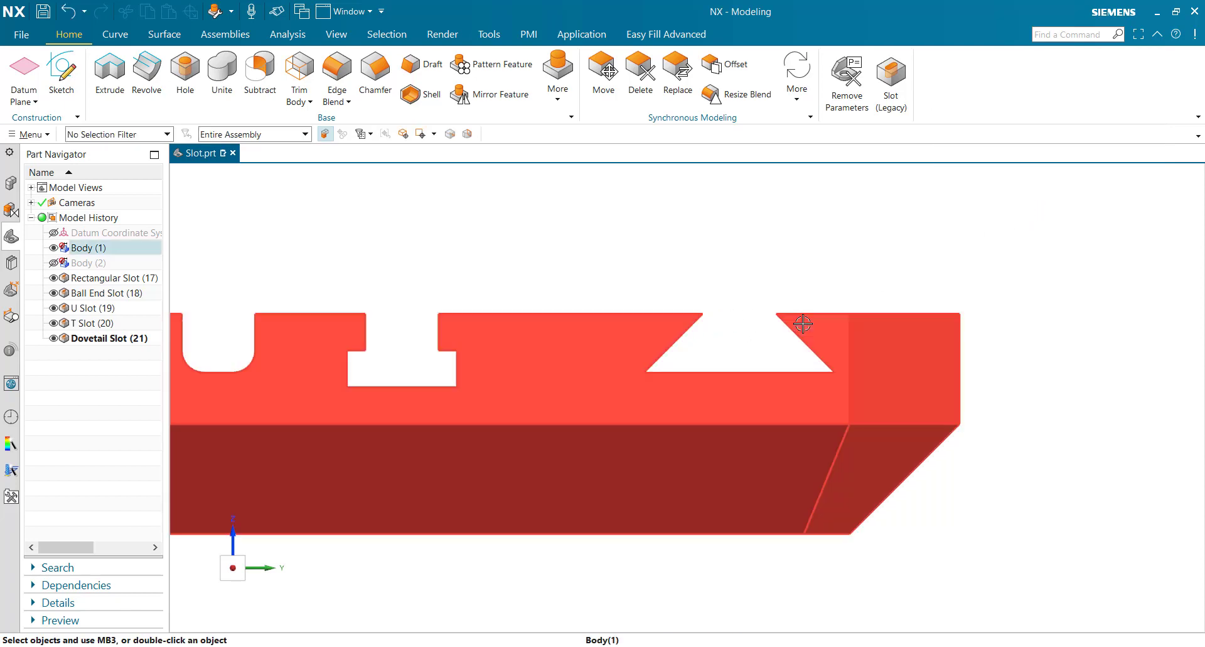
- Edit T Slot (20) from the Part Navigator, setting its bottom depth to 8 mm
{"action": "double_click", "coordinate": [94, 323]}
{"action": "scroll", "coordinate": [451, 385], "scroll_direction": "up", "scroll_amount": 2}
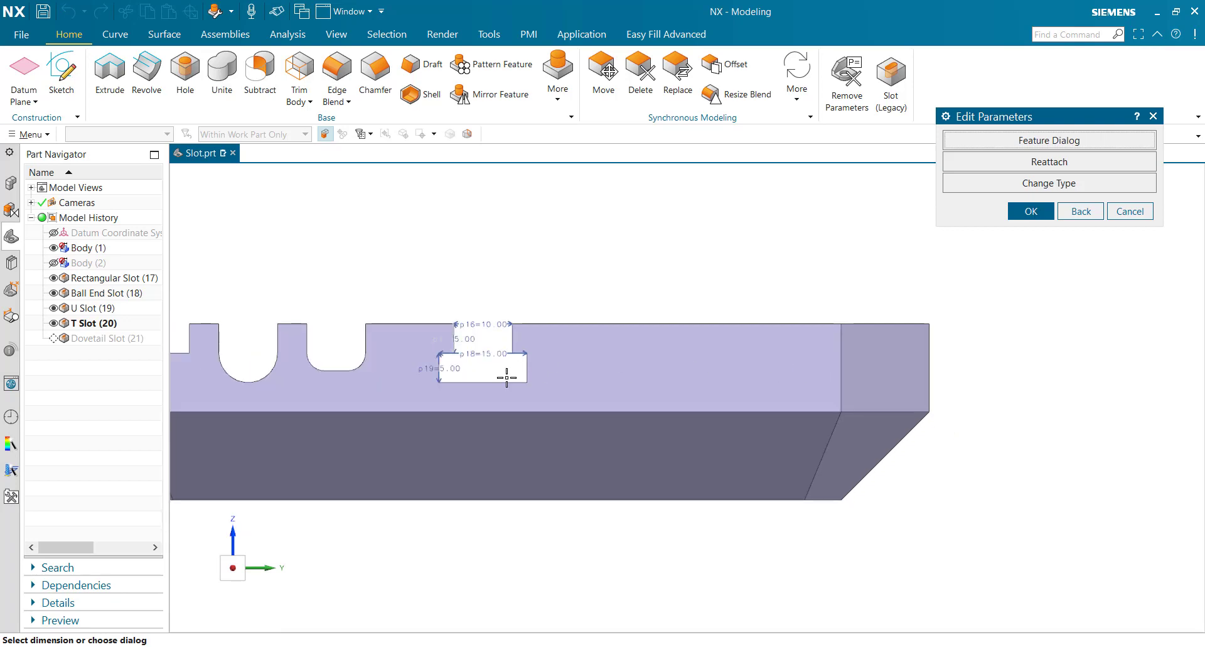
{"action": "scroll", "coordinate": [506, 374], "scroll_direction": "up", "scroll_amount": 3}
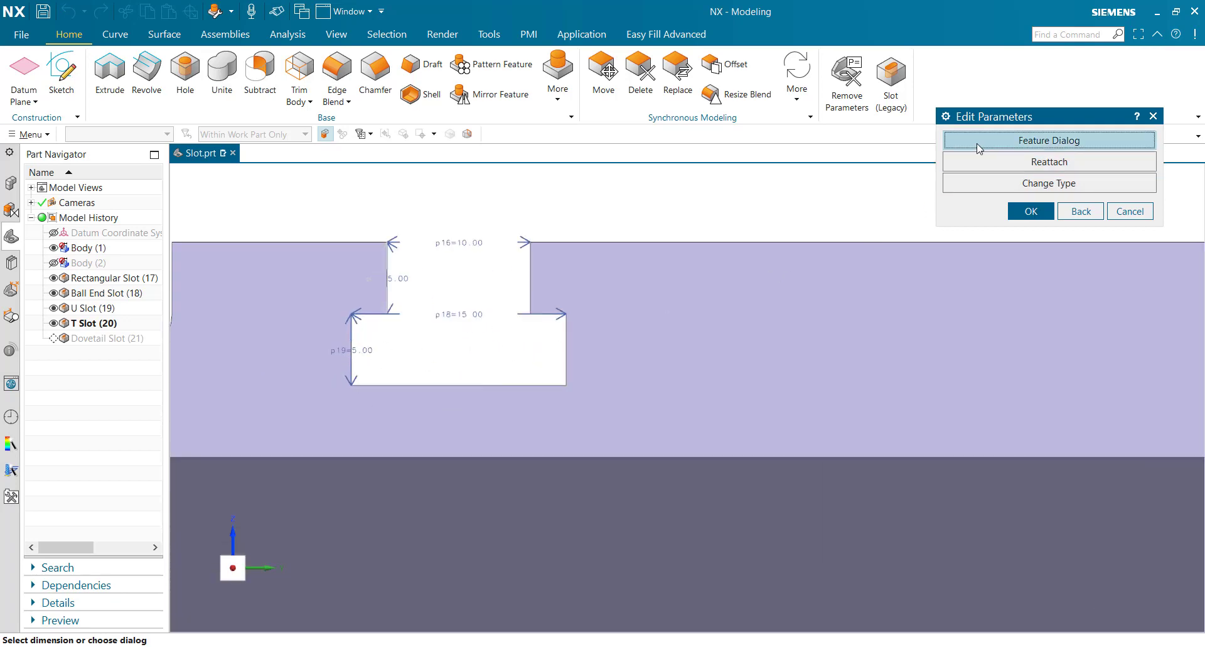
{"action": "left_click", "coordinate": [1049, 139]}
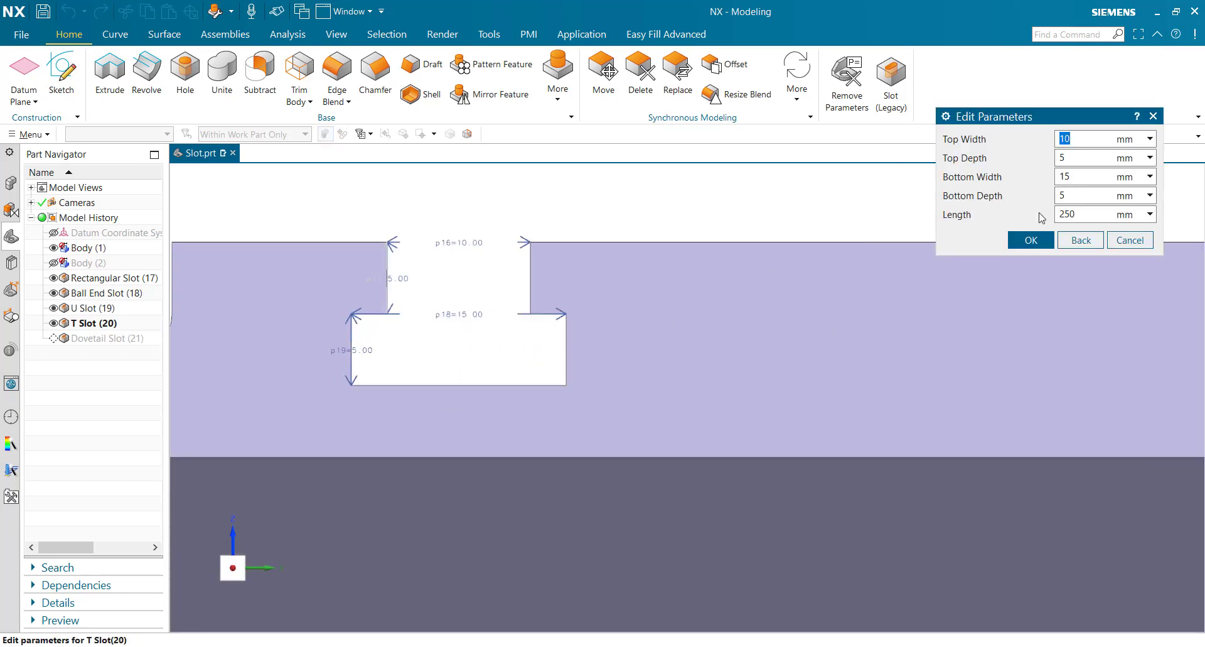
{"action": "left_click", "coordinate": [1094, 199]}
{"action": "left_click", "coordinate": [1031, 240]}
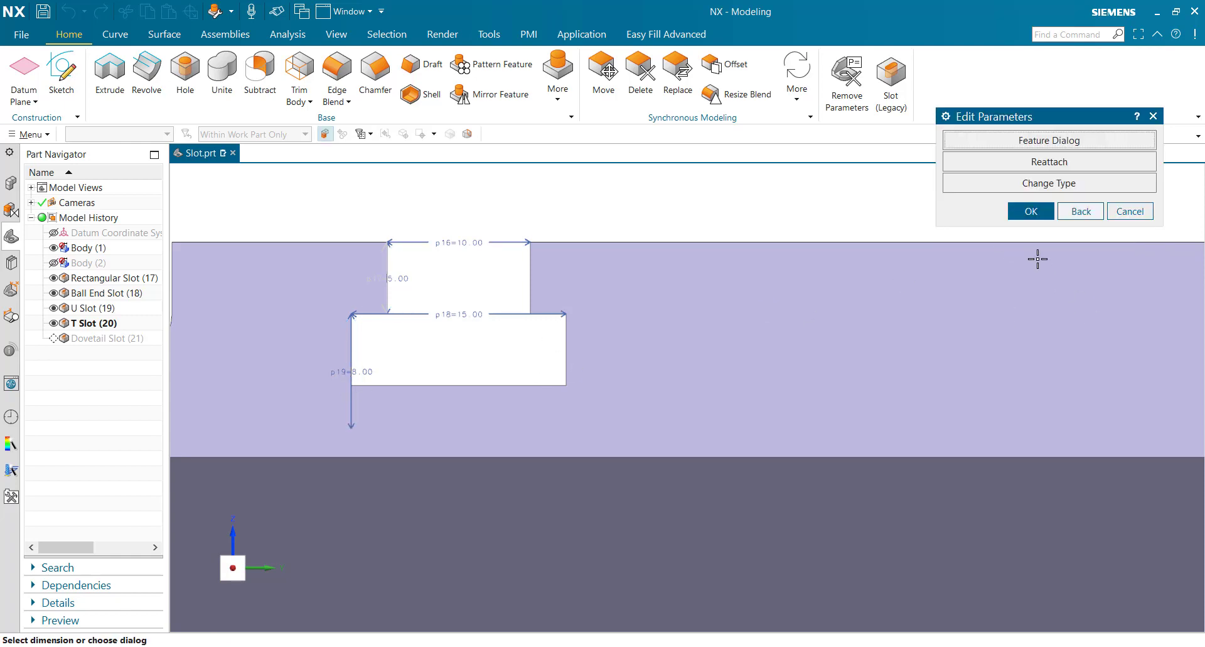
{"action": "left_click", "coordinate": [1031, 211]}
{"action": "scroll", "coordinate": [615, 346], "scroll_direction": "up", "scroll_amount": 2}
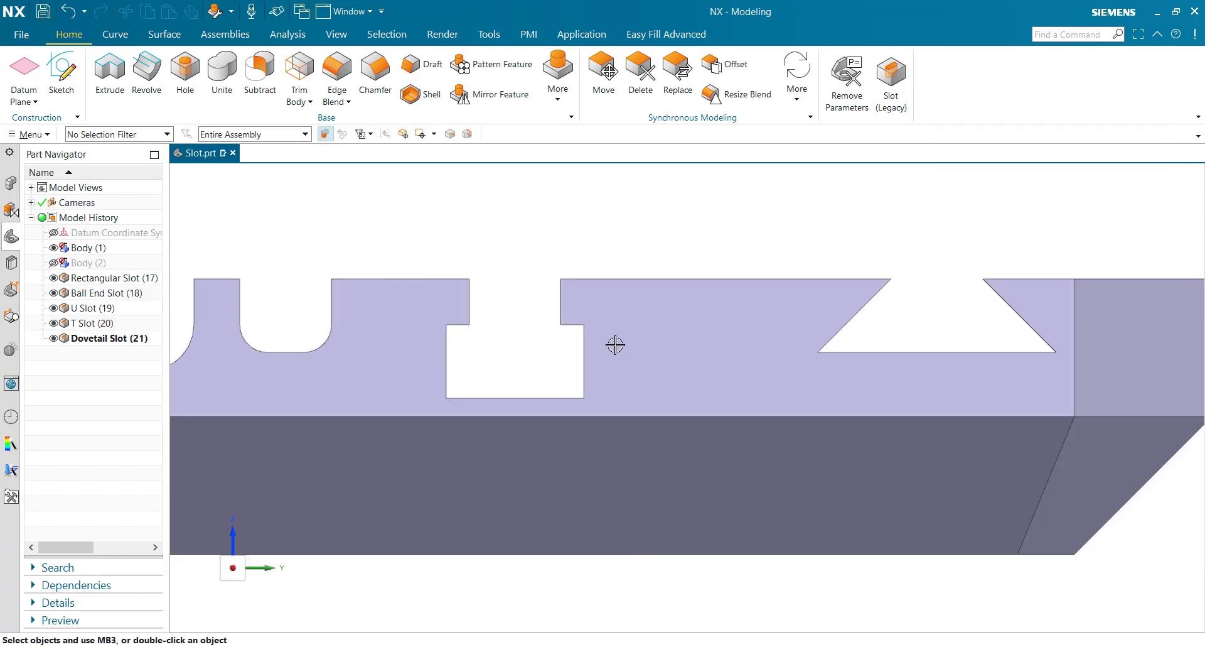
{"action": "scroll", "coordinate": [615, 345], "scroll_direction": "up", "scroll_amount": 2}
{"action": "middle_click_drag", "start_coordinate": [646, 342], "coordinate": [717, 447]}
{"action": "key", "text": "ctrl+alt+f"}
{"action": "scroll", "coordinate": [672, 412], "scroll_direction": "up", "scroll_amount": 2}
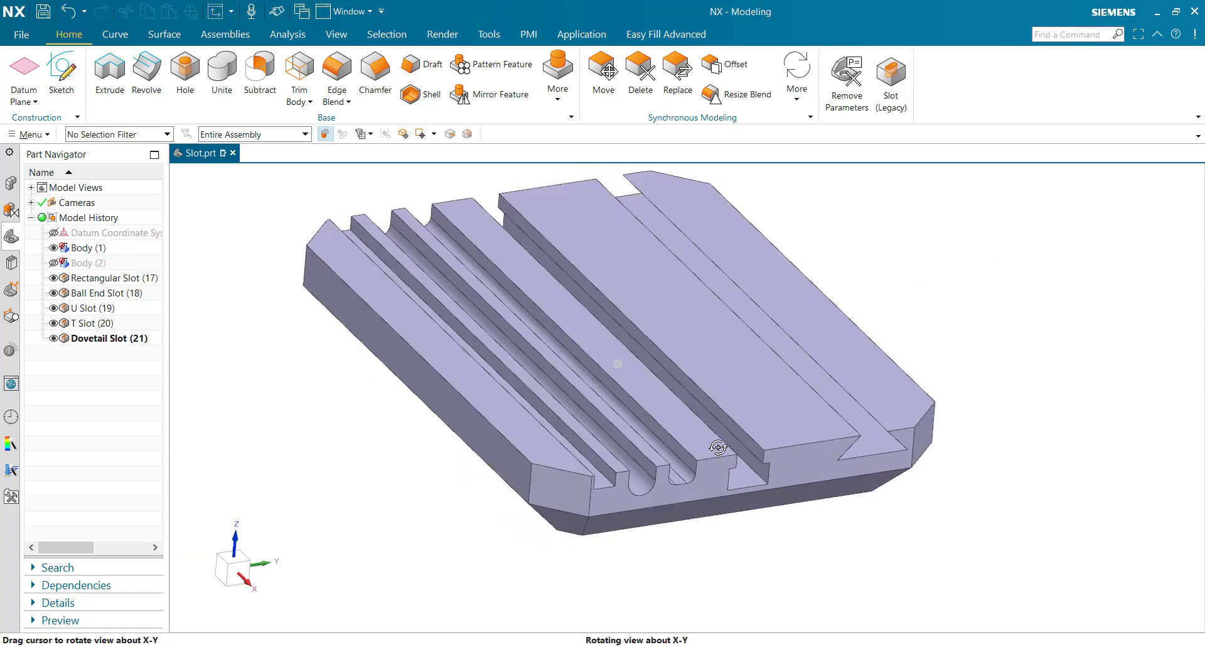
{"action": "scroll", "coordinate": [706, 261], "scroll_direction": "down", "scroll_amount": 2}
{"action": "scroll", "coordinate": [785, 364], "scroll_direction": "up", "scroll_amount": 2}
{"action": "middle_click_drag", "start_coordinate": [785, 364], "coordinate": [823, 373]}
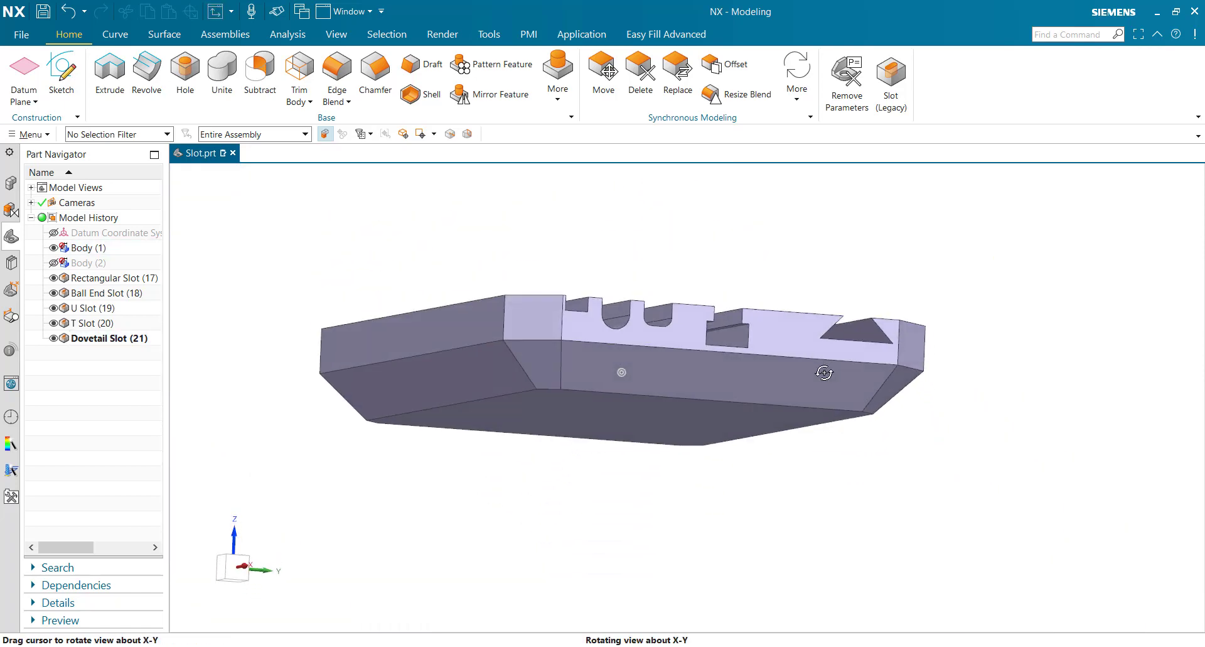
{"action": "key", "text": "ctrl+alt+f"}
{"action": "scroll", "coordinate": [608, 327], "scroll_direction": "down", "scroll_amount": 2}
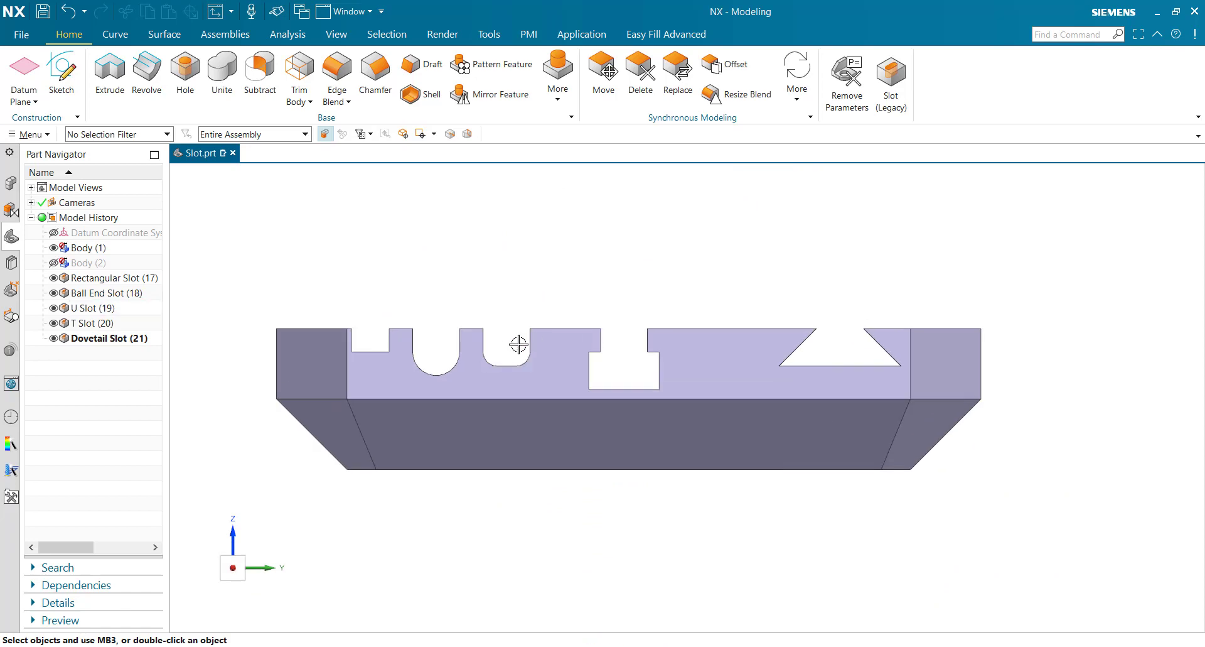
{"action": "middle_click_drag", "start_coordinate": [519, 344], "coordinate": [1076, 286]}
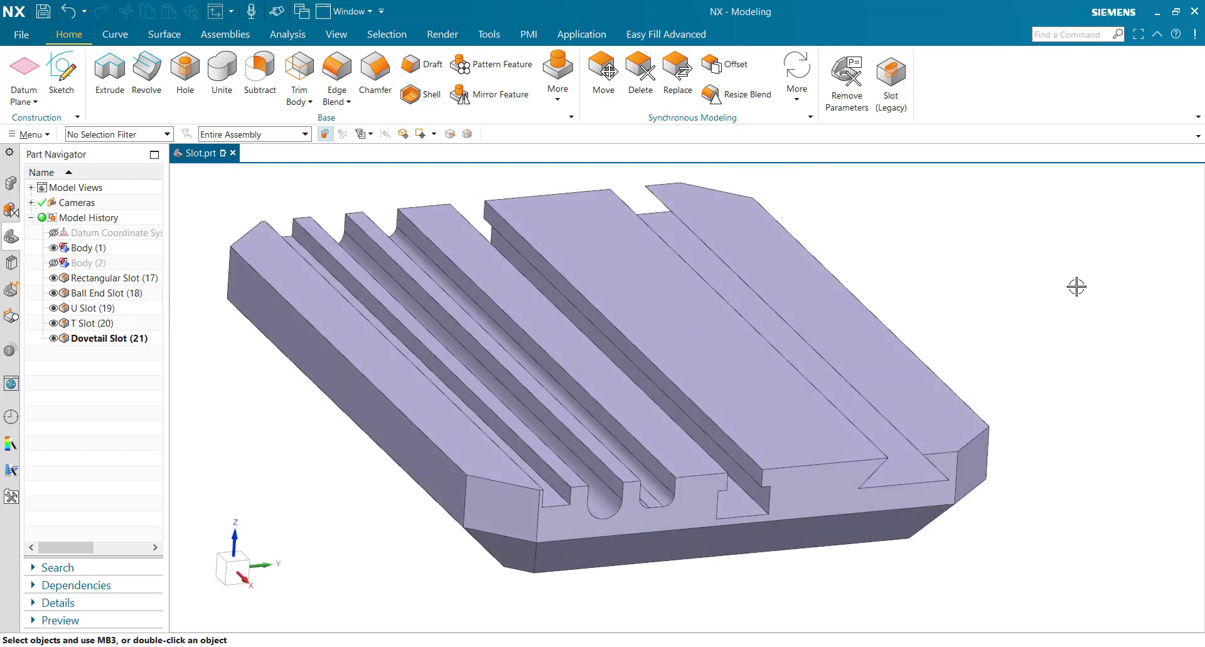